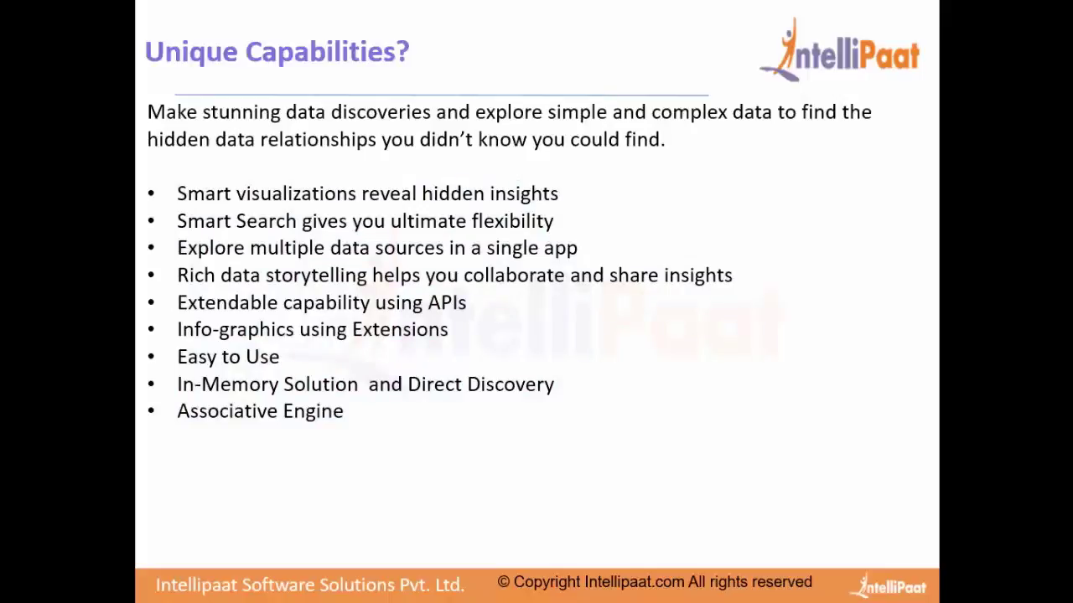
key(Right)
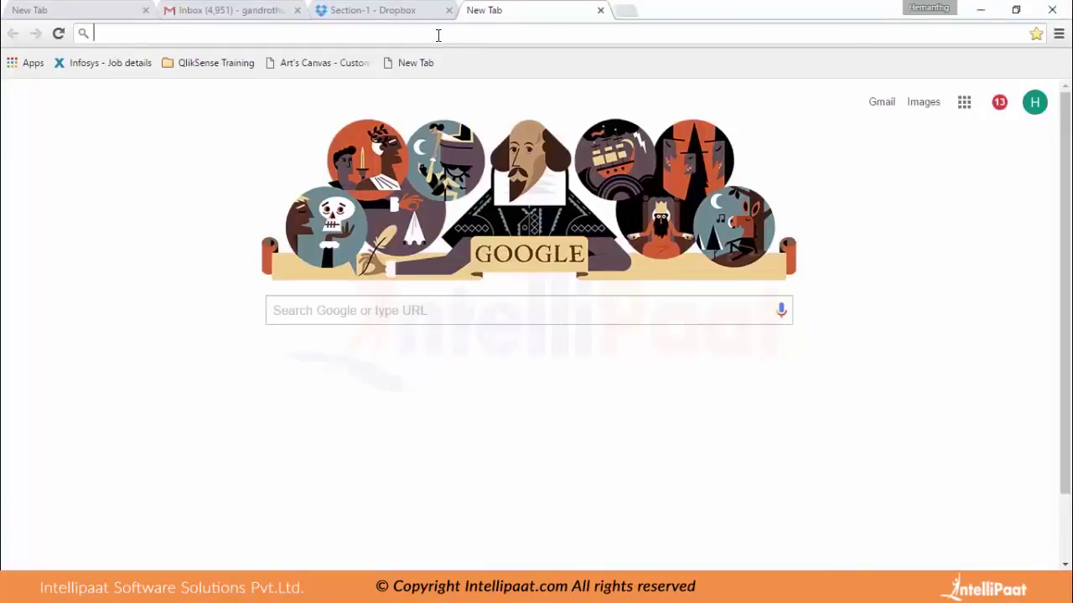
text(http://localhost:4848/hub)
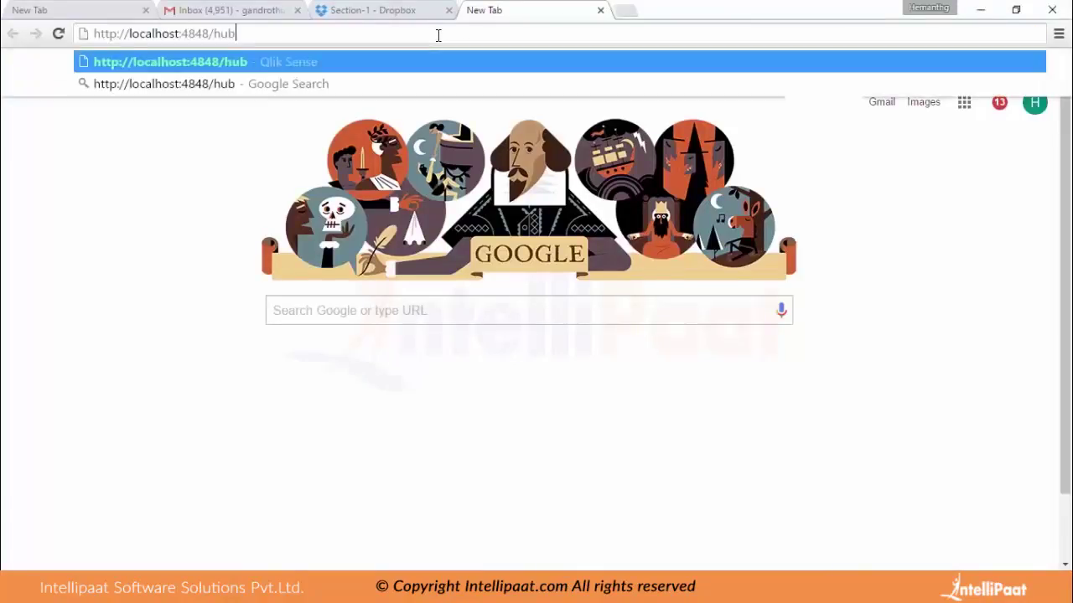
key(Return)
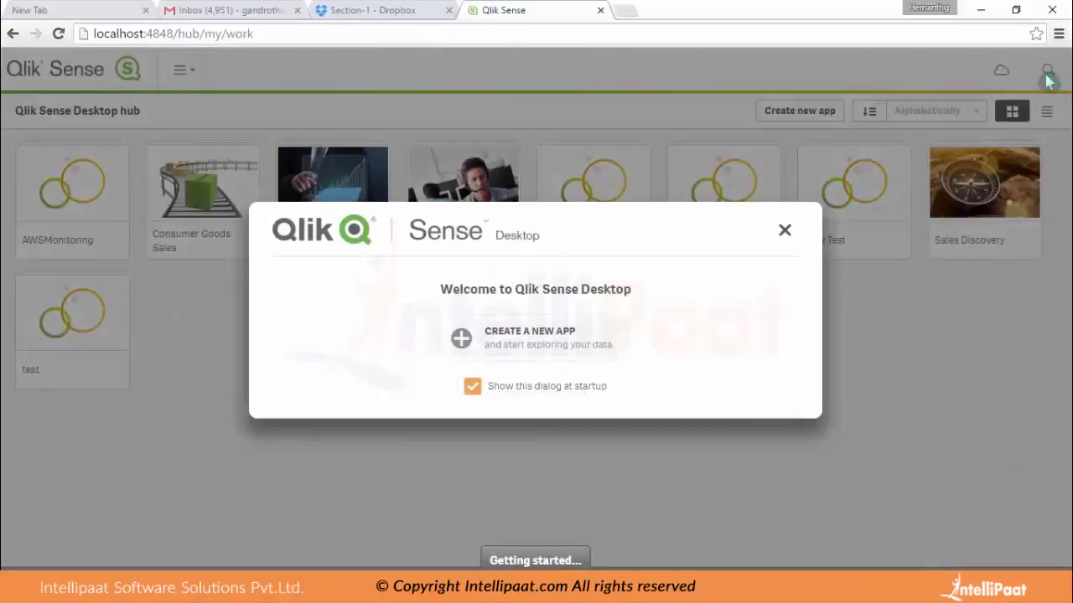
click(785, 231)
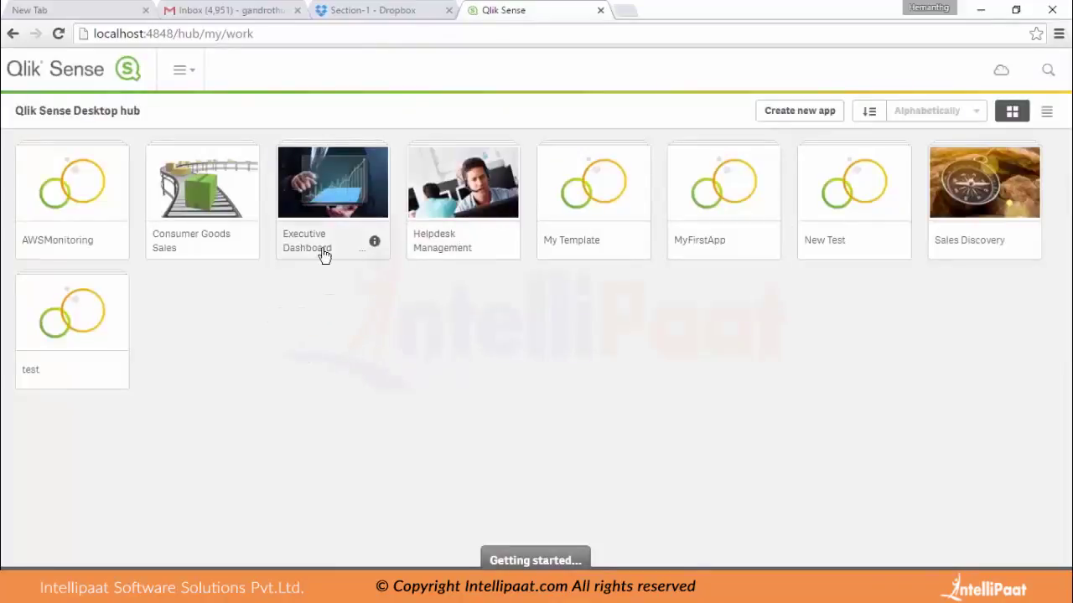
click(354, 207)
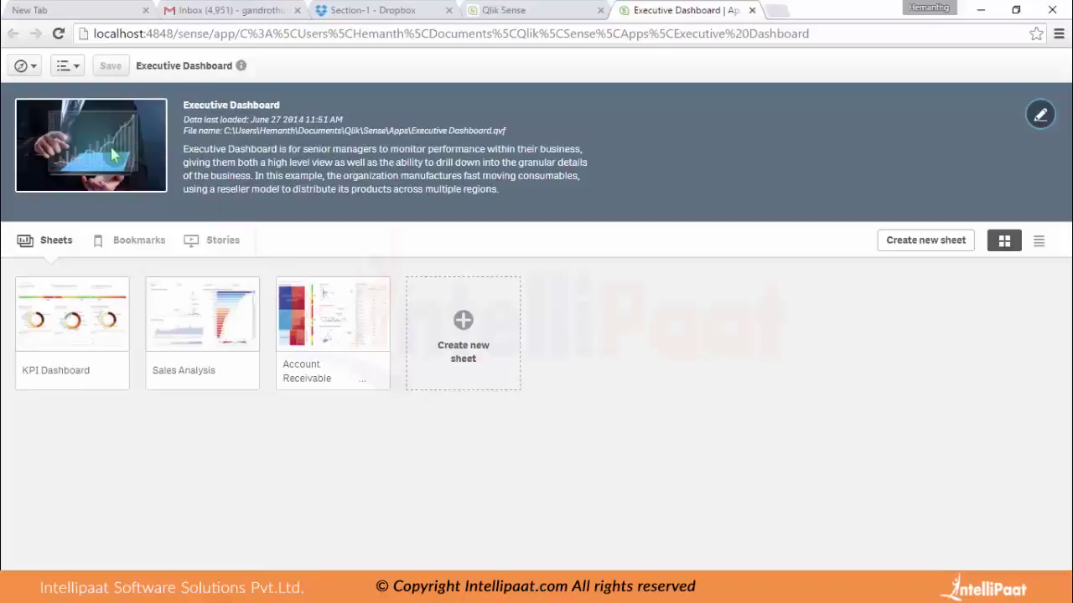
Examine the app overview's editable title and description, plus its lists of bookmarks, stories and sheets.
click(1040, 118)
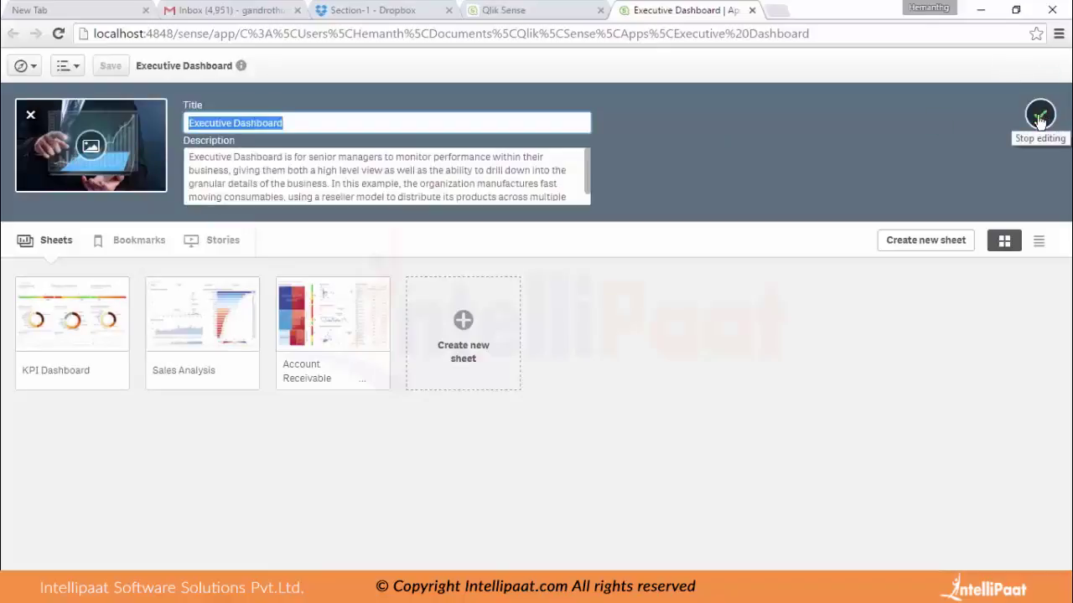
click(1039, 117)
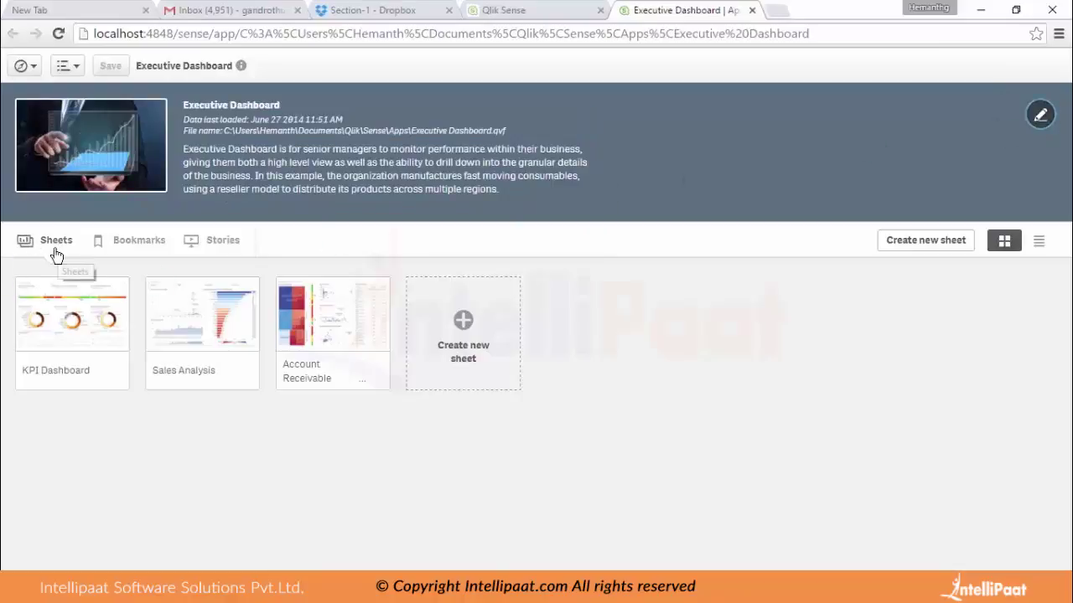
click(140, 241)
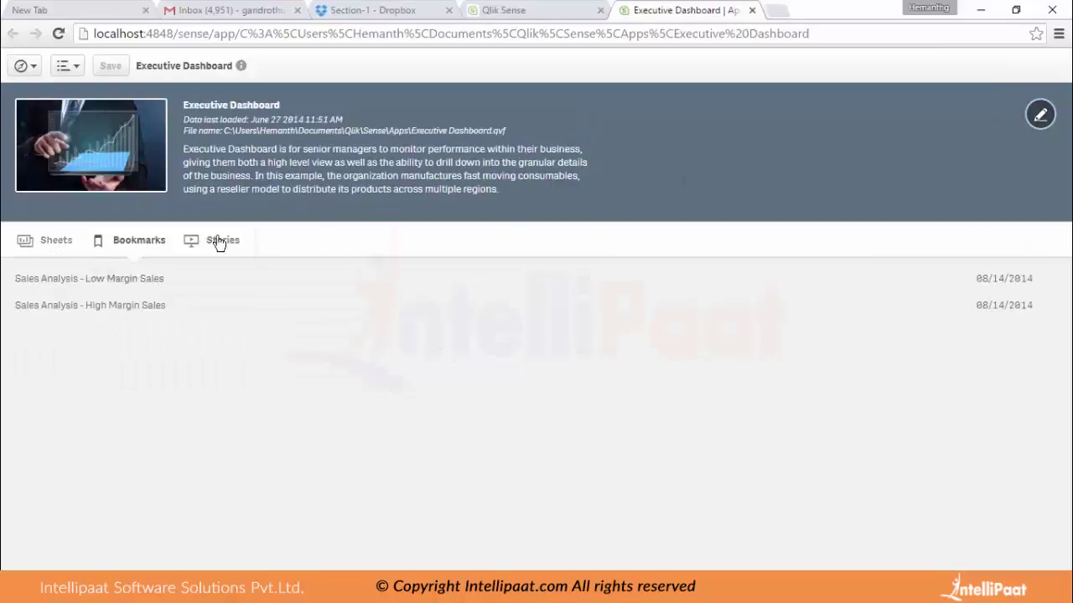
click(216, 242)
click(54, 248)
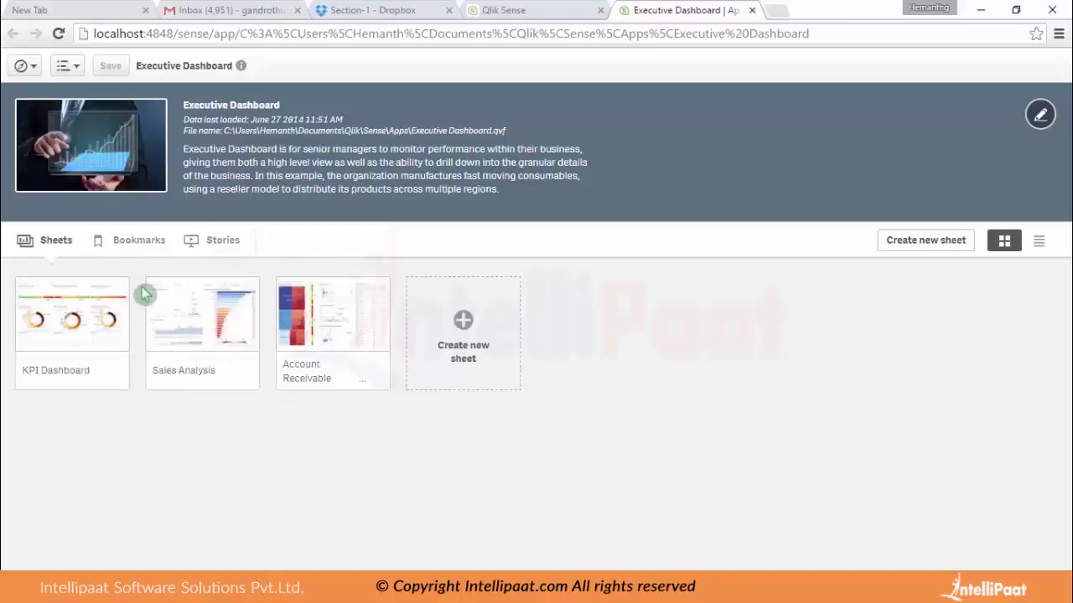
click(130, 246)
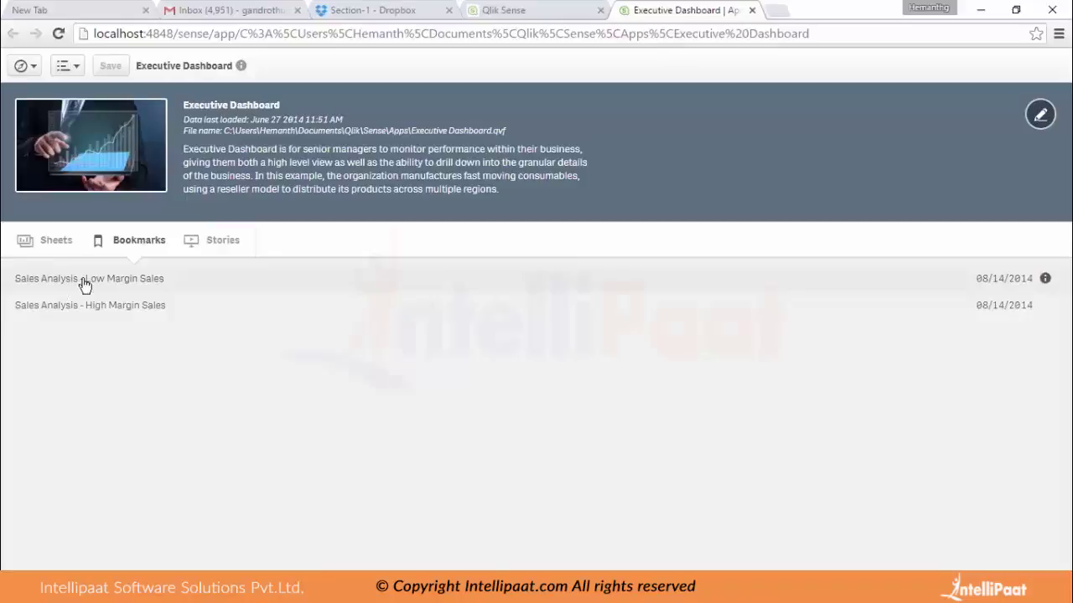
click(202, 248)
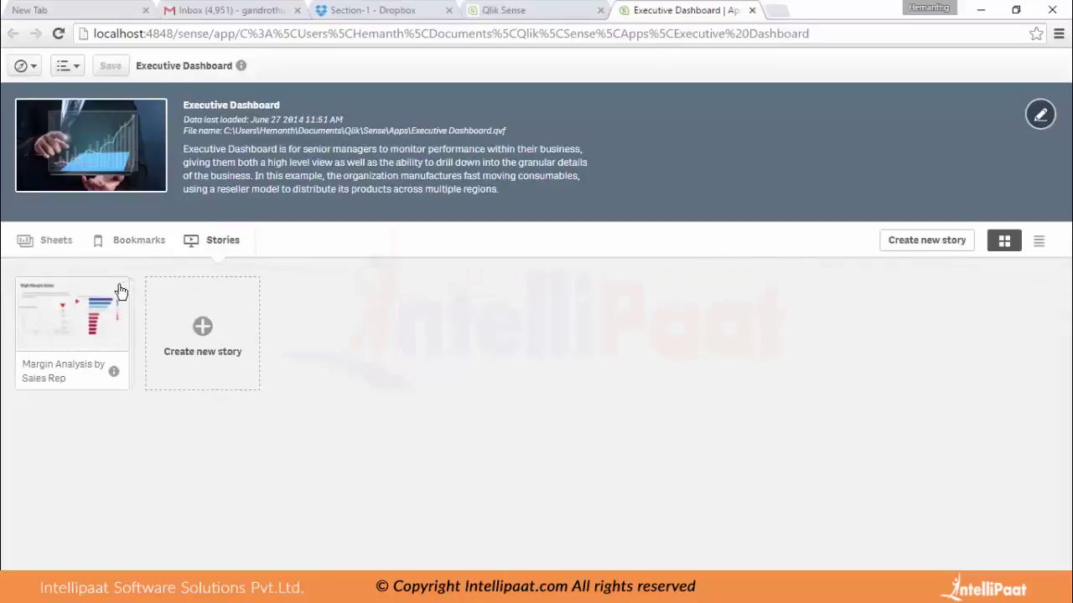
click(43, 245)
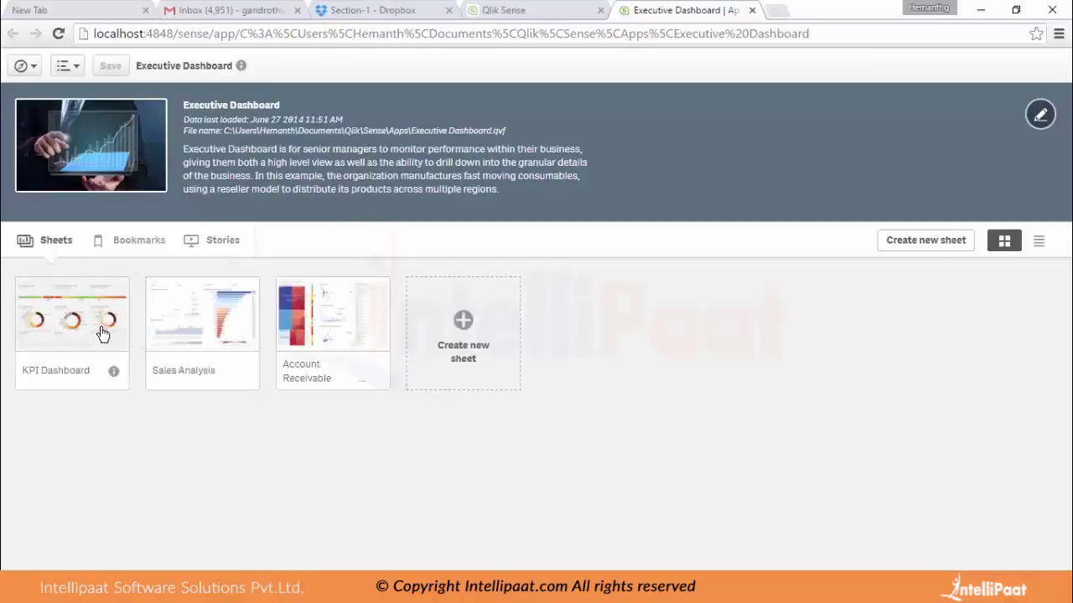
Open the KPI Dashboard sheet and start visual exploration of the Revenue by Products chart.
click(102, 335)
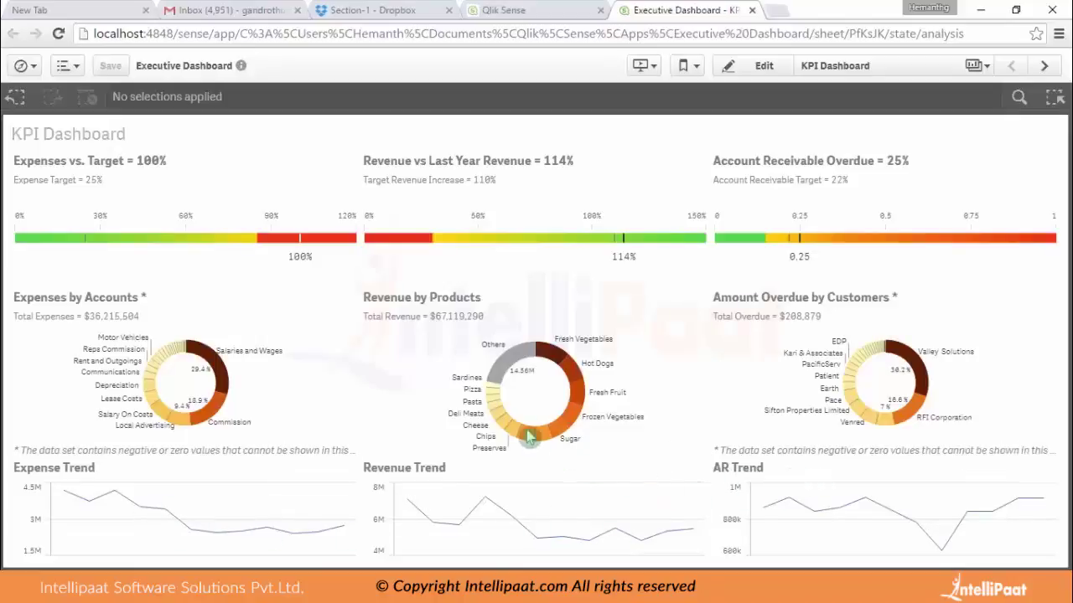
mouse_move(581, 352)
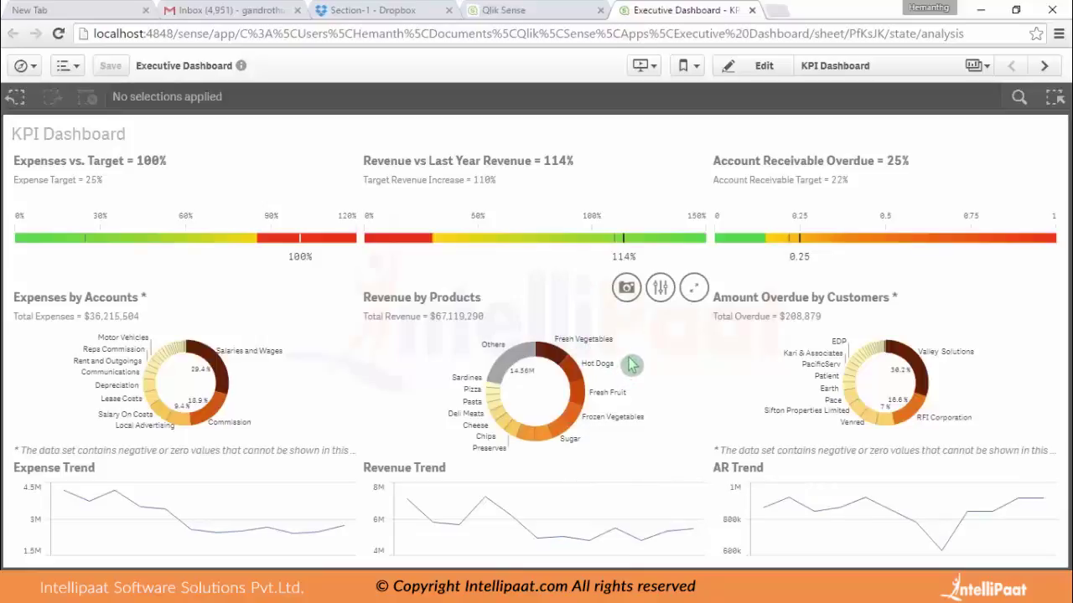
click(662, 289)
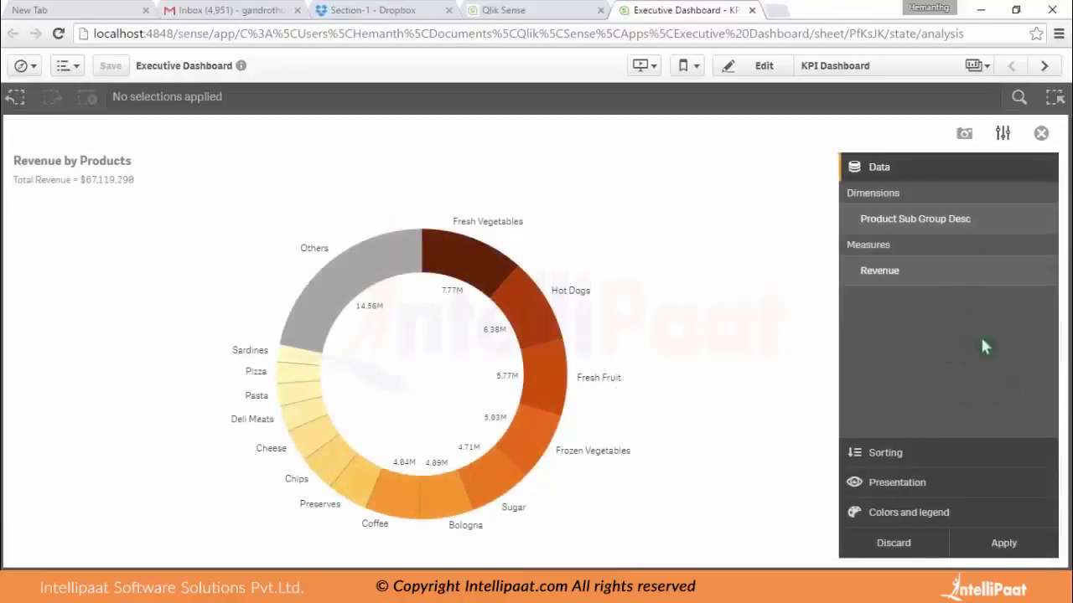
Try presenting the Revenue by Products chart as a pie, with Share, None and Values as value labels.
click(918, 486)
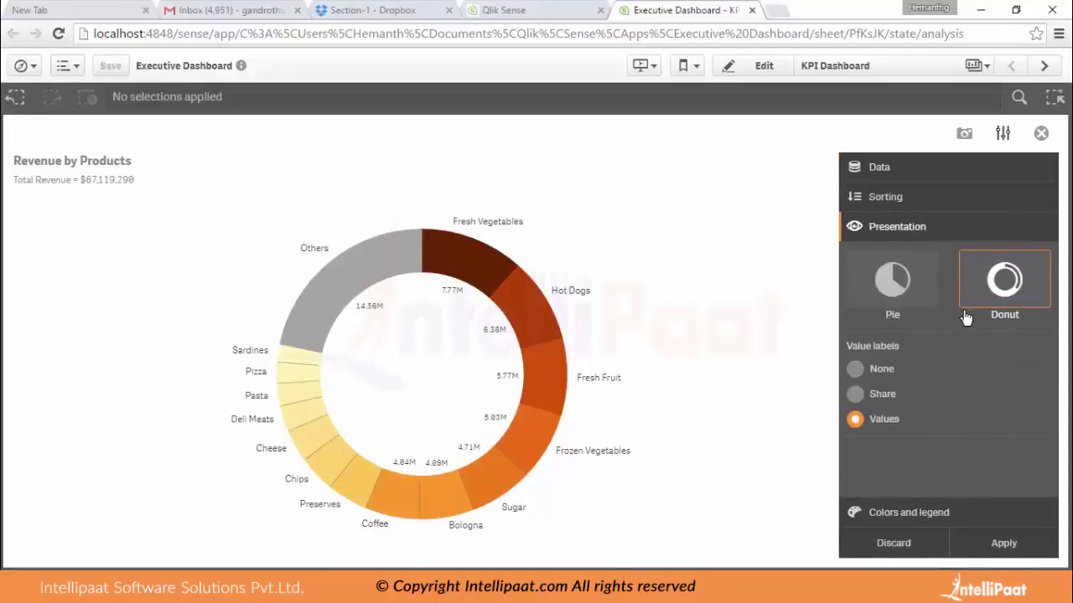
click(911, 302)
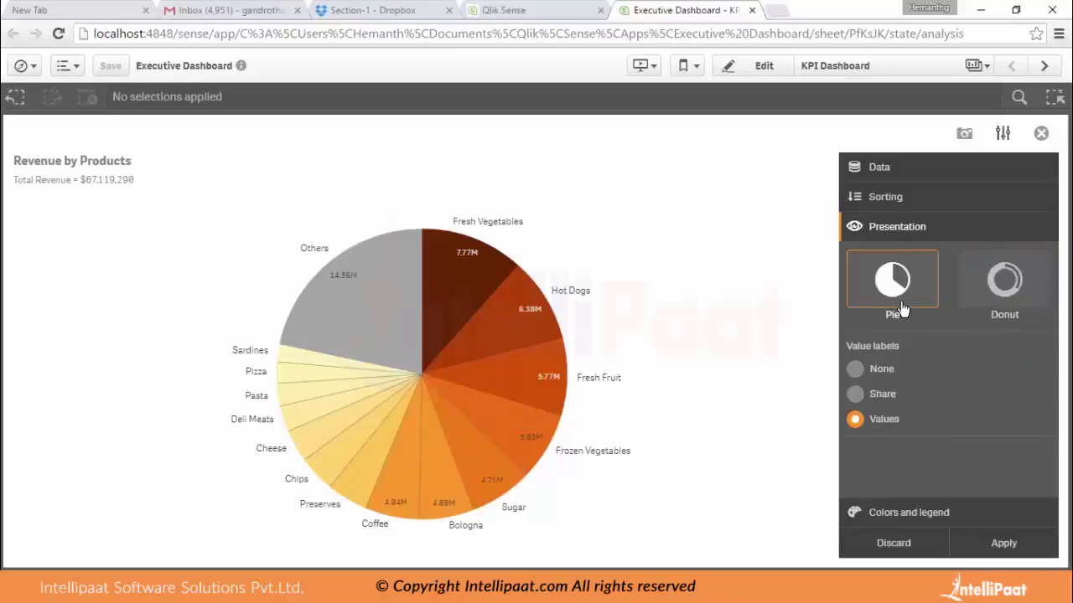
click(881, 400)
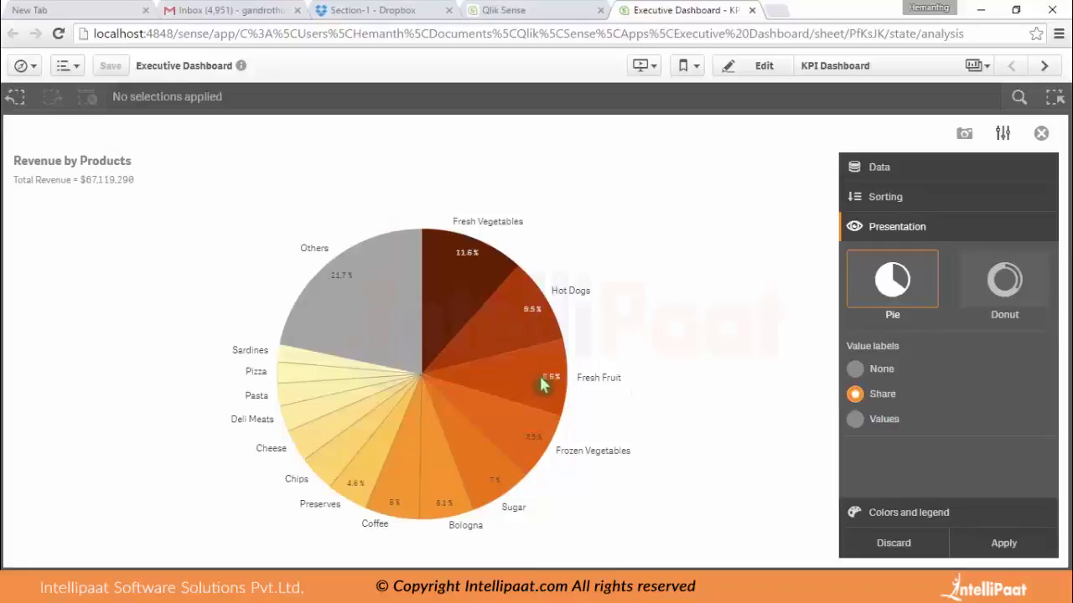
click(870, 421)
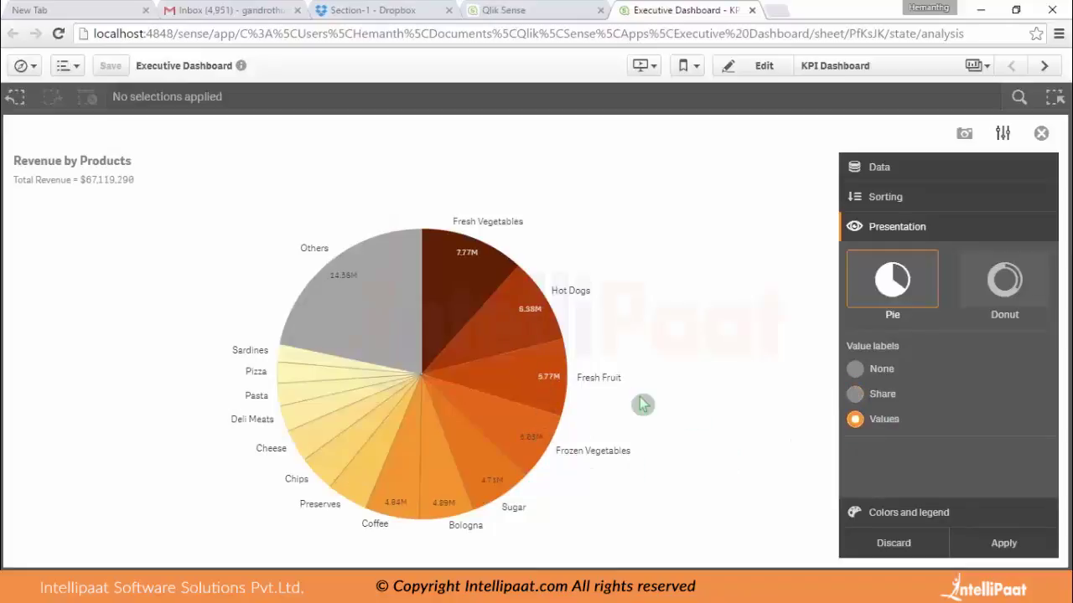
click(895, 371)
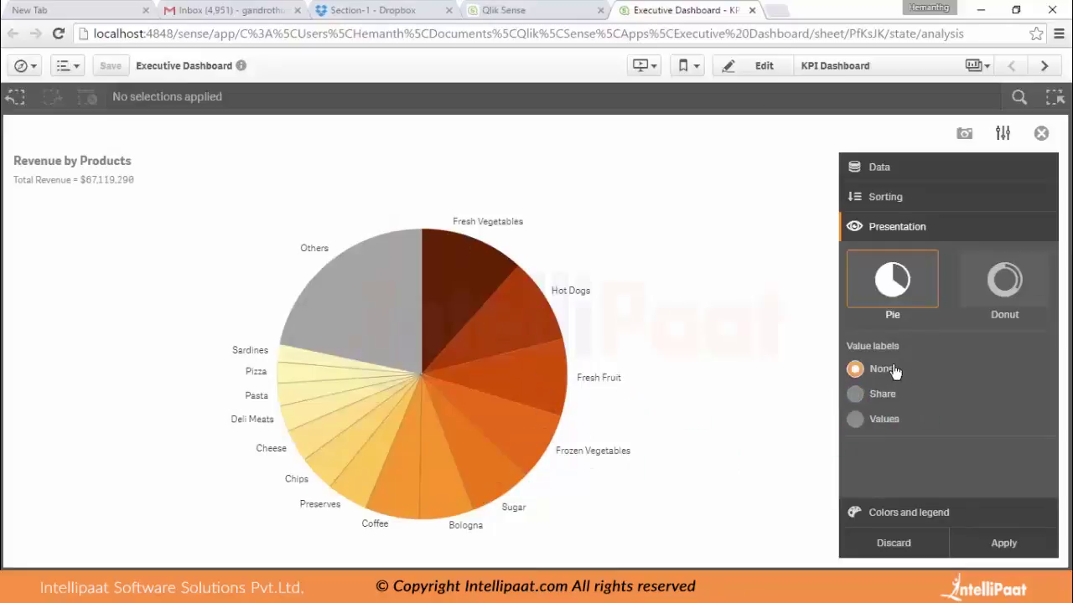
click(883, 419)
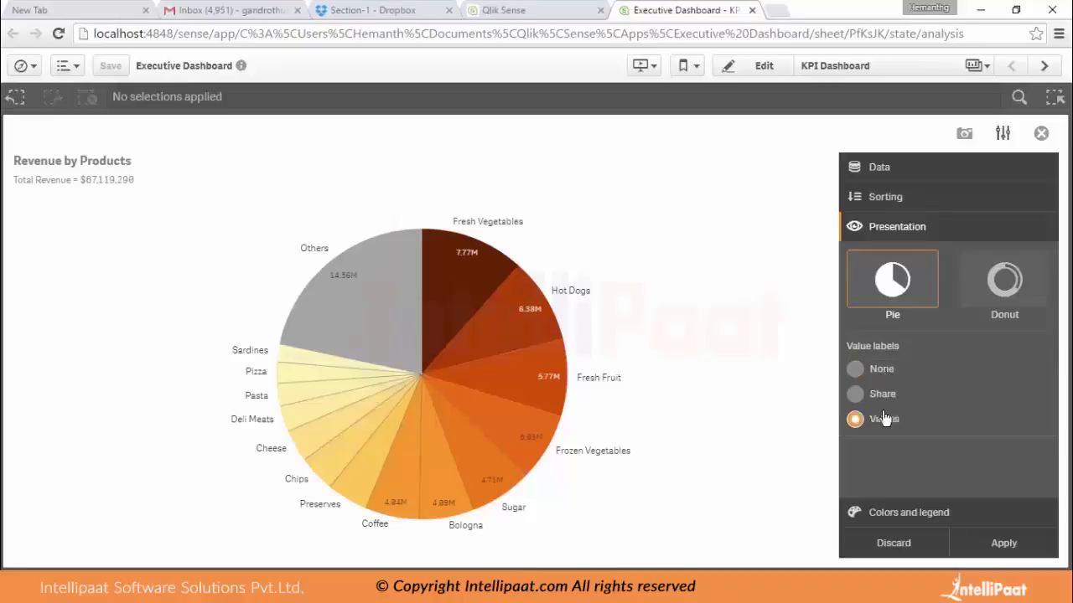
Return the Revenue by Products chart to the Donut presentation and apply the change to its properties.
click(993, 302)
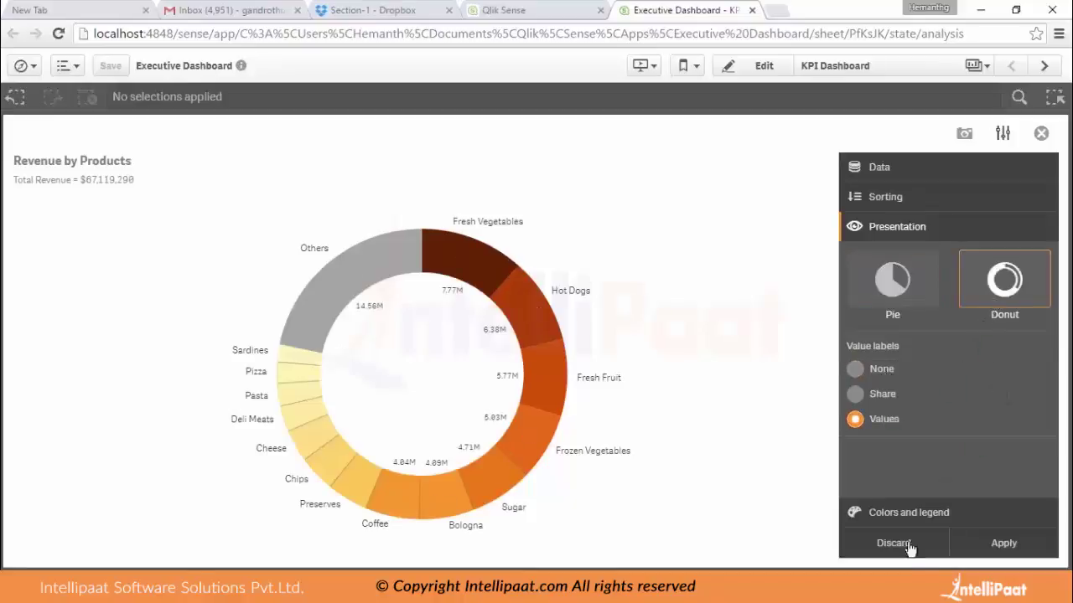
click(1021, 547)
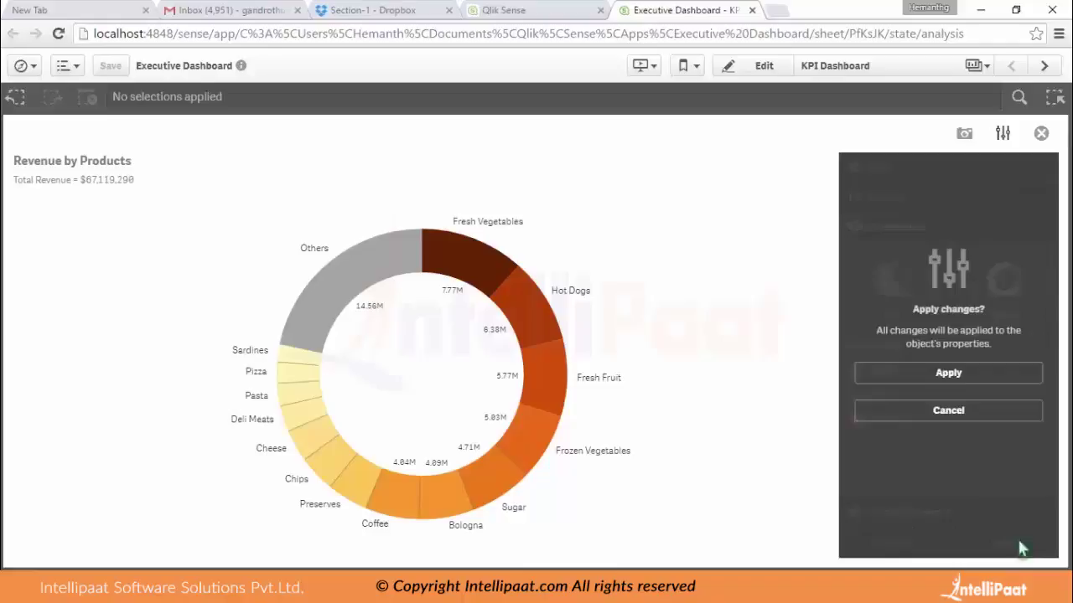
click(952, 378)
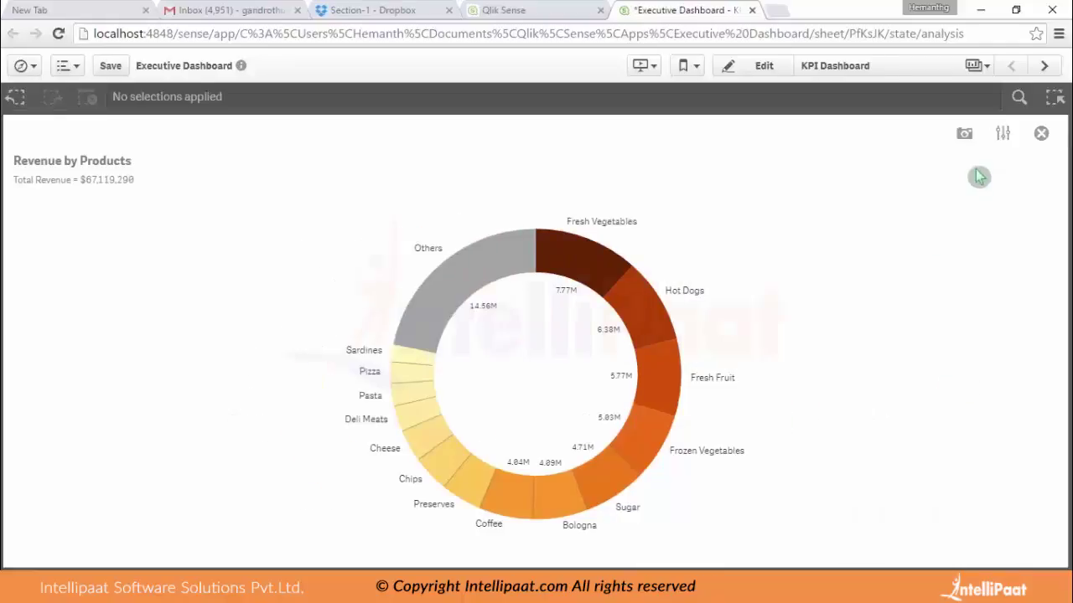
Sort the Revenue by Products chart by Product Sub Group Desc before Revenue, apply the change and return to the full sheet.
click(1001, 135)
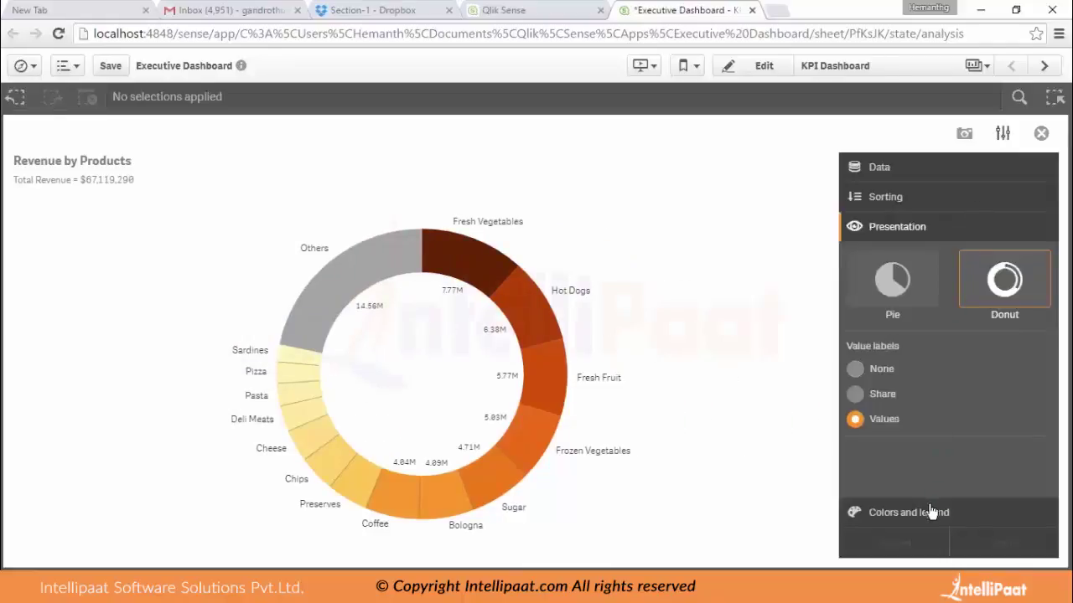
click(886, 197)
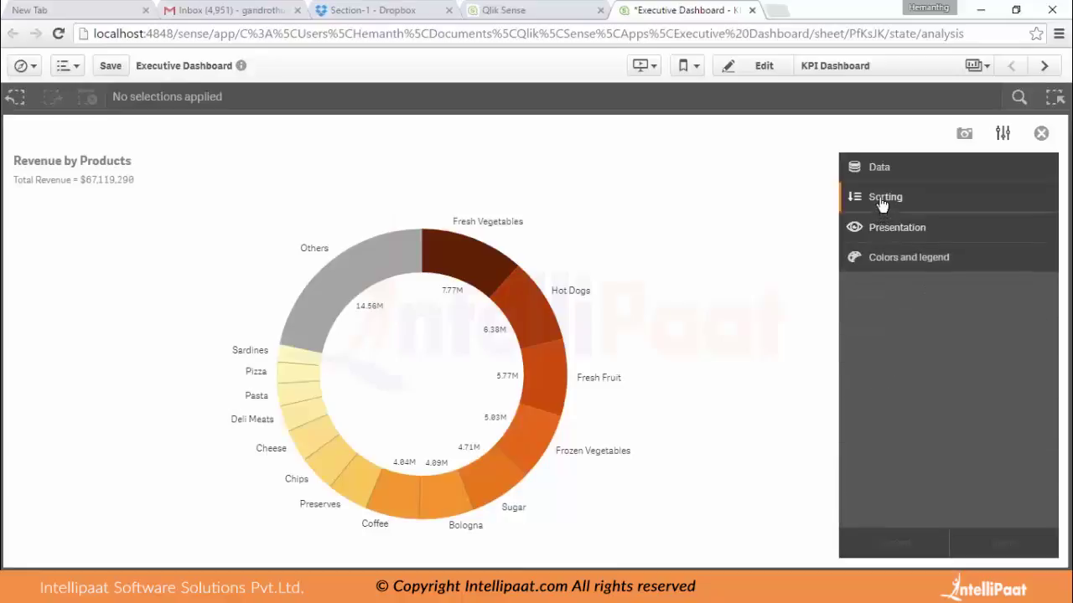
drag(920, 270, 904, 243)
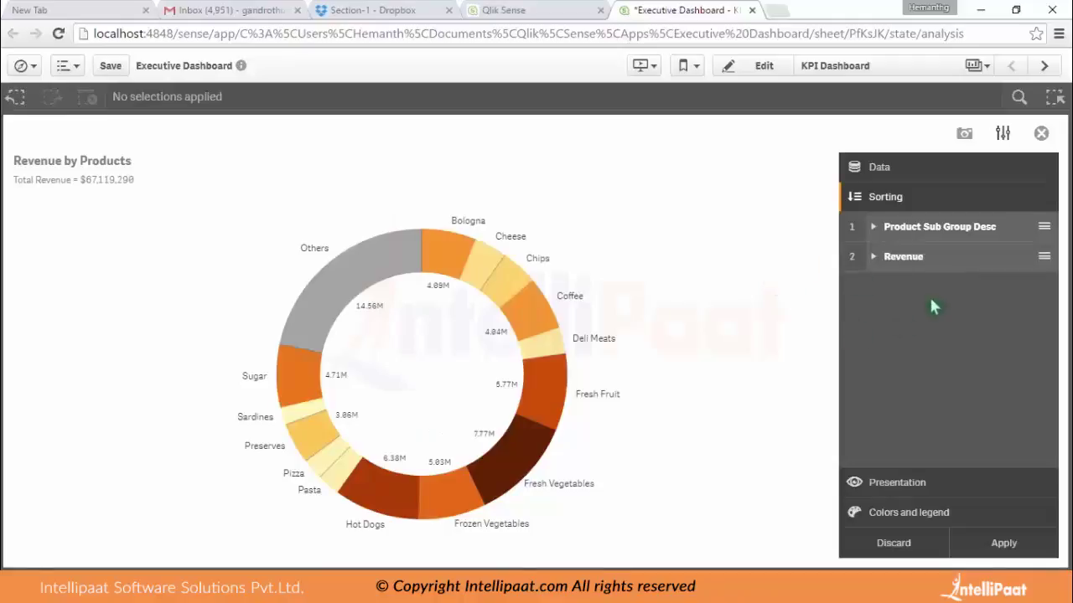
click(1012, 555)
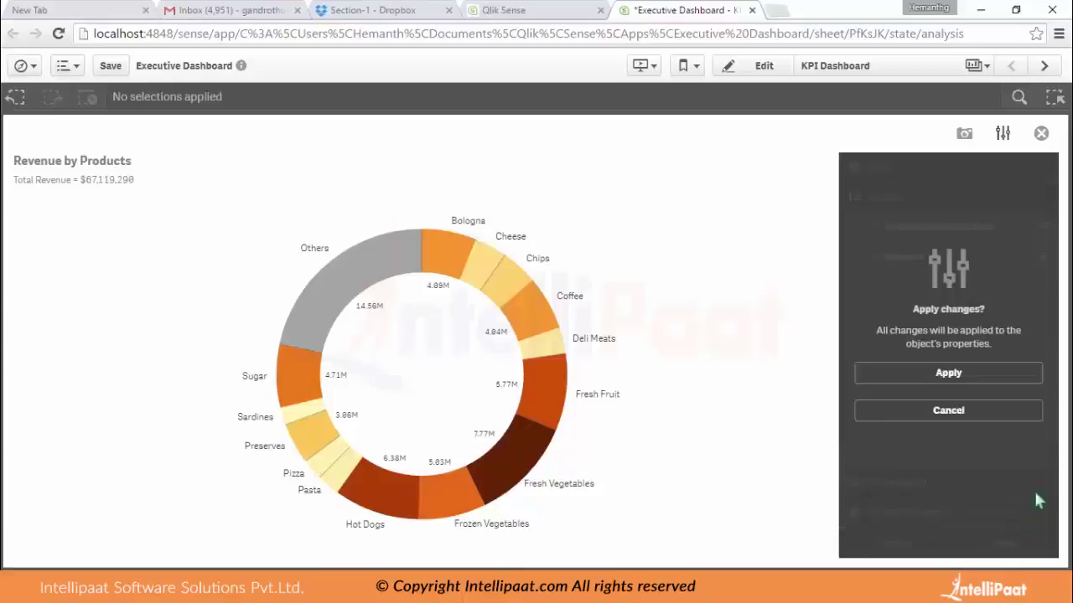
click(976, 376)
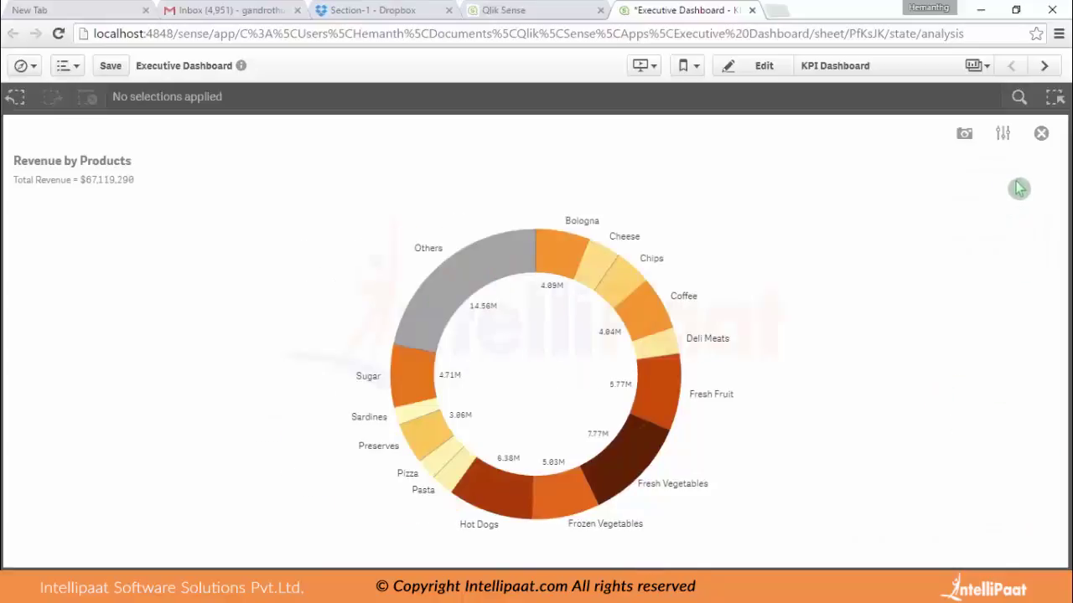
click(1041, 134)
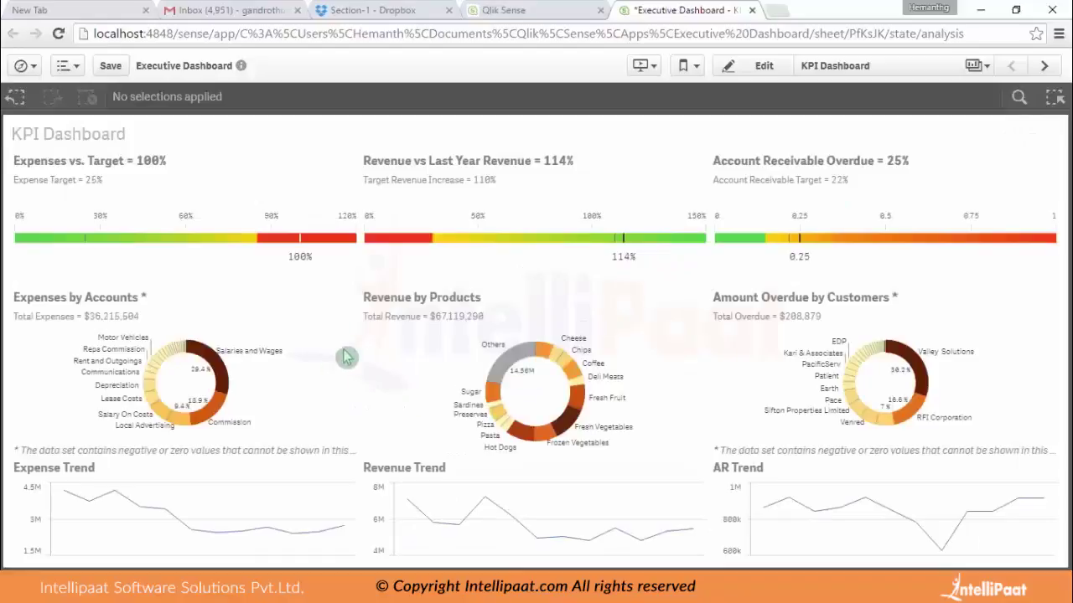
Search the data for "sal" to filter the dashboard to customer Salamander Junction, and clear all selections.
click(1019, 98)
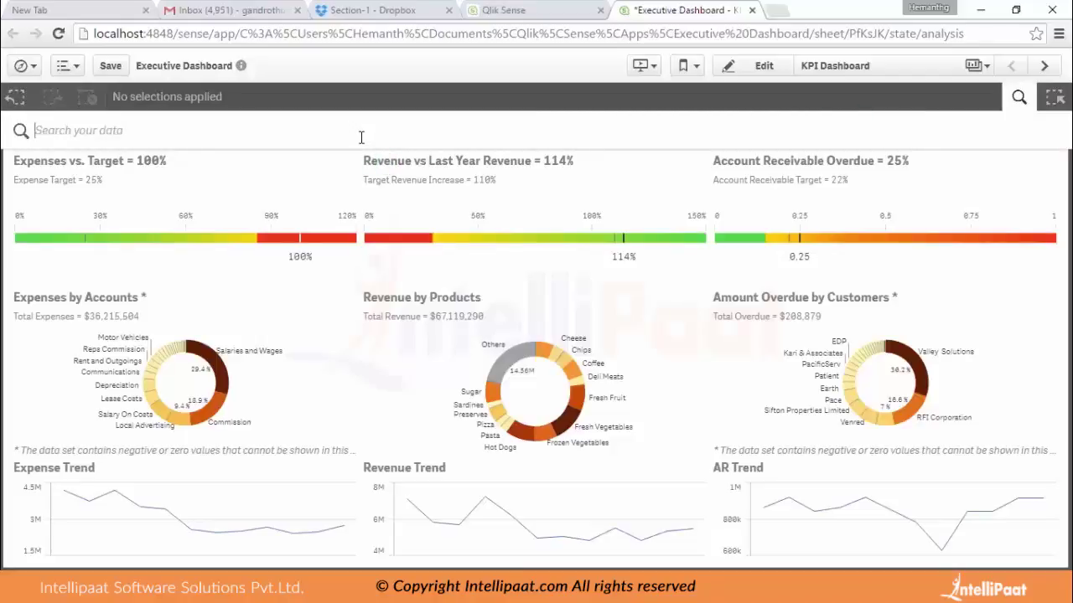
text(sal)
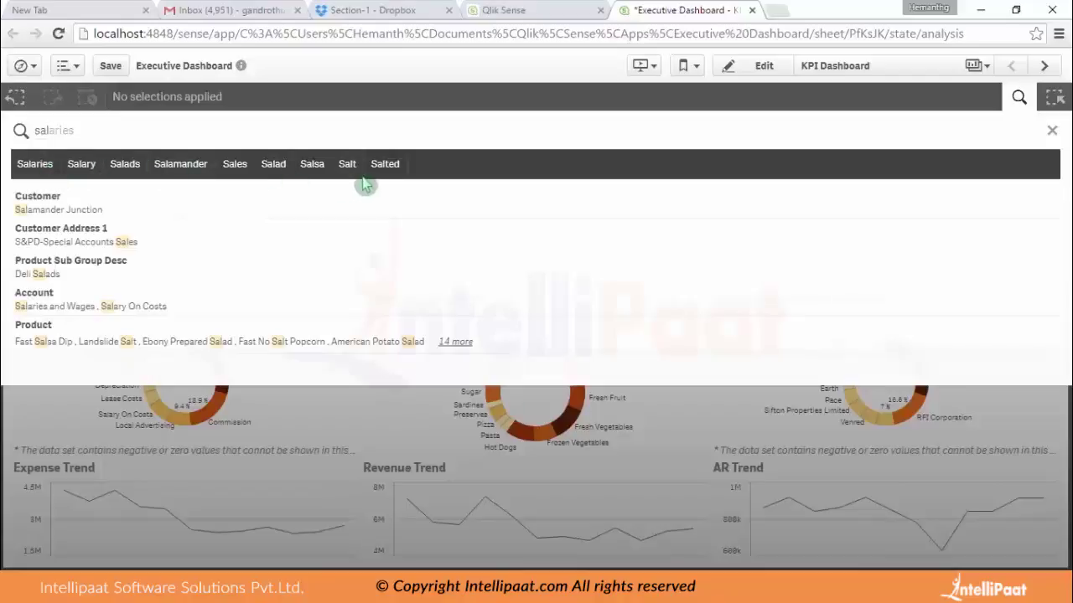
click(52, 211)
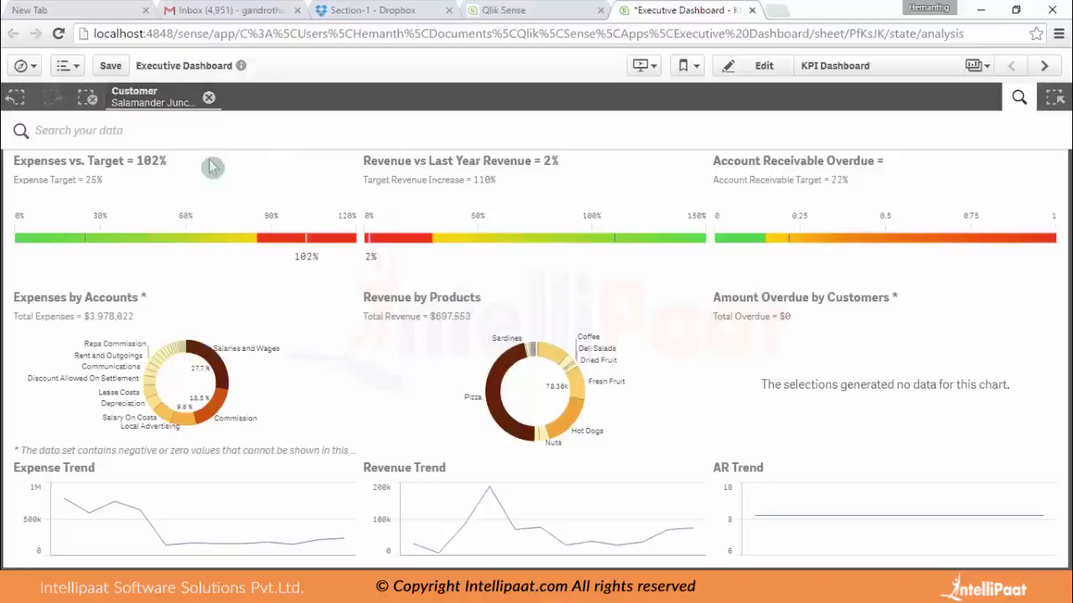
click(88, 99)
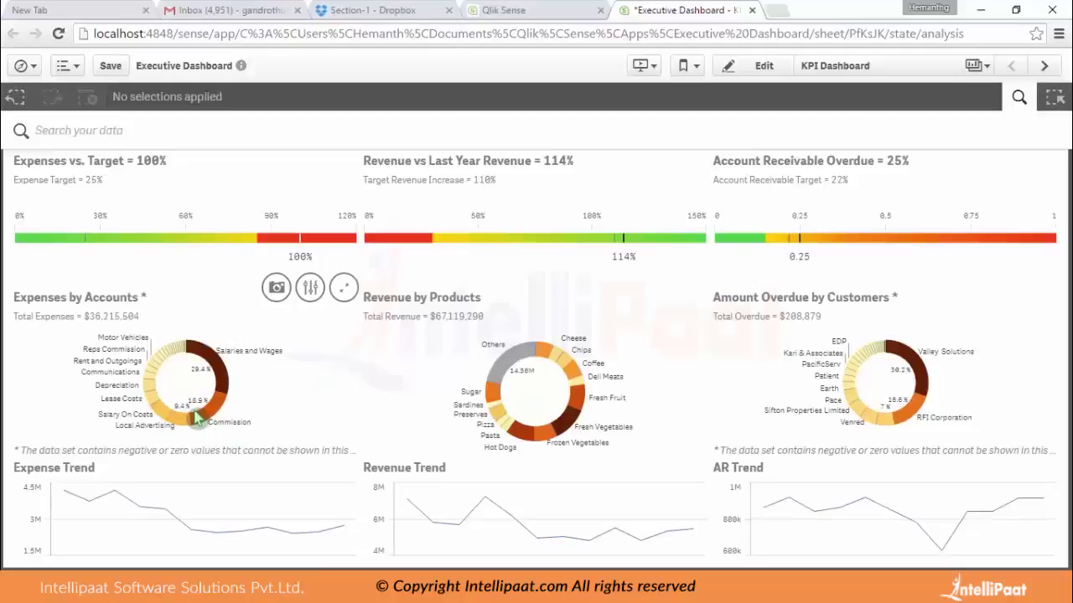
Inspect the details of the Local Advertising slice in the Expenses by Accounts chart.
mouse_move(185, 423)
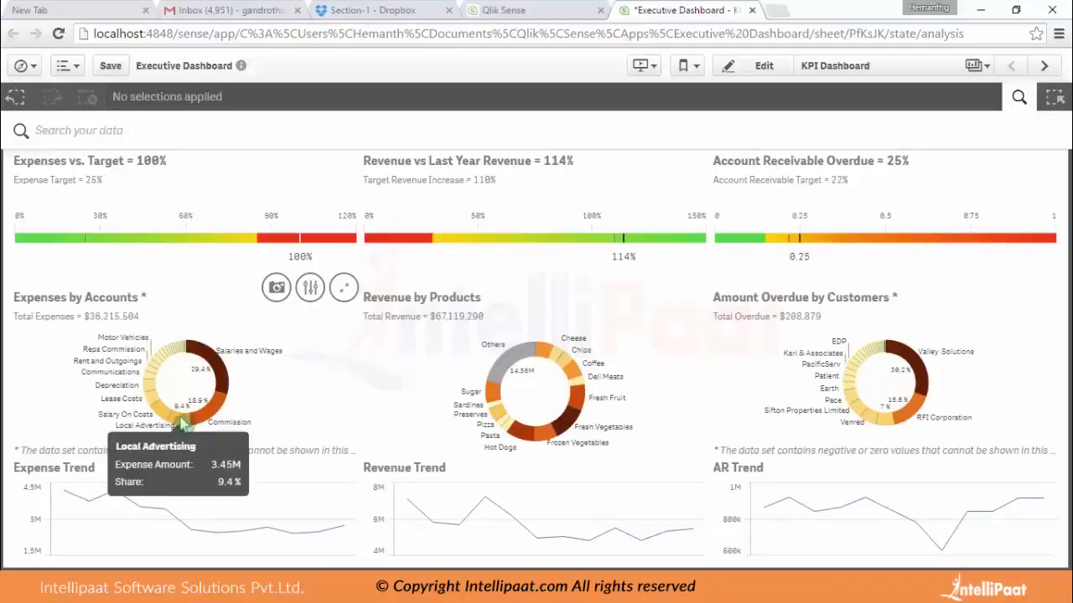
Filter the dashboard to Local Advertising, Commission and Rent and Outgoings from the Expenses by Accounts chart, and clear all selections.
click(183, 425)
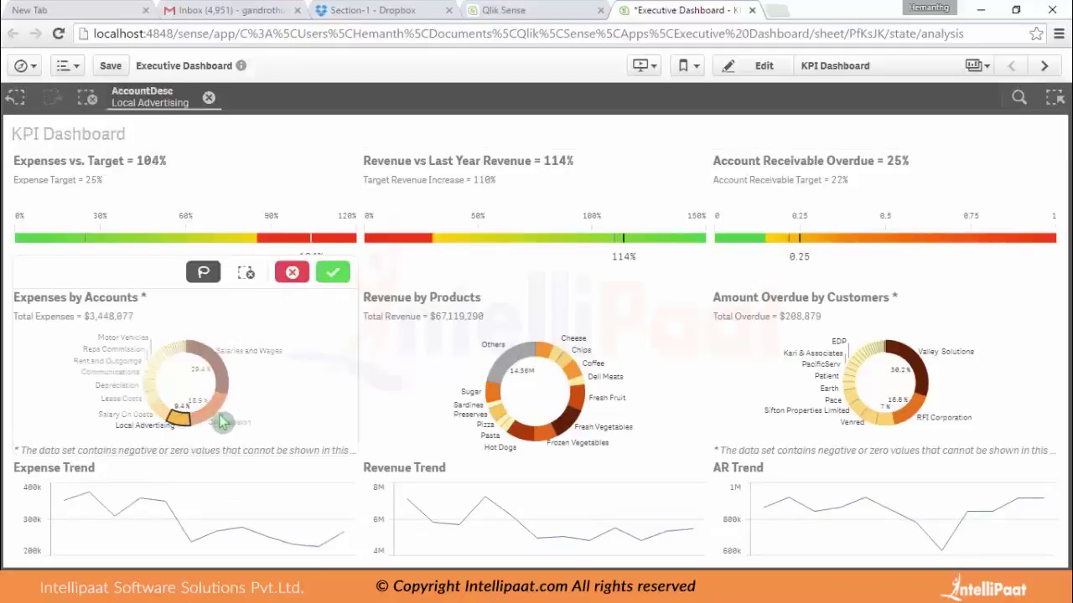
click(221, 405)
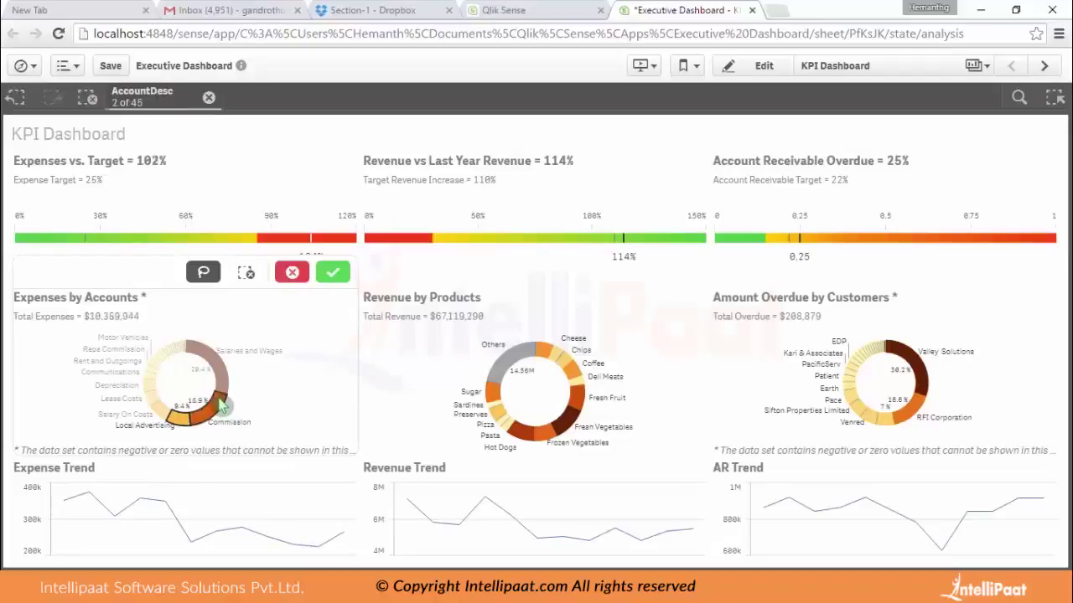
click(156, 380)
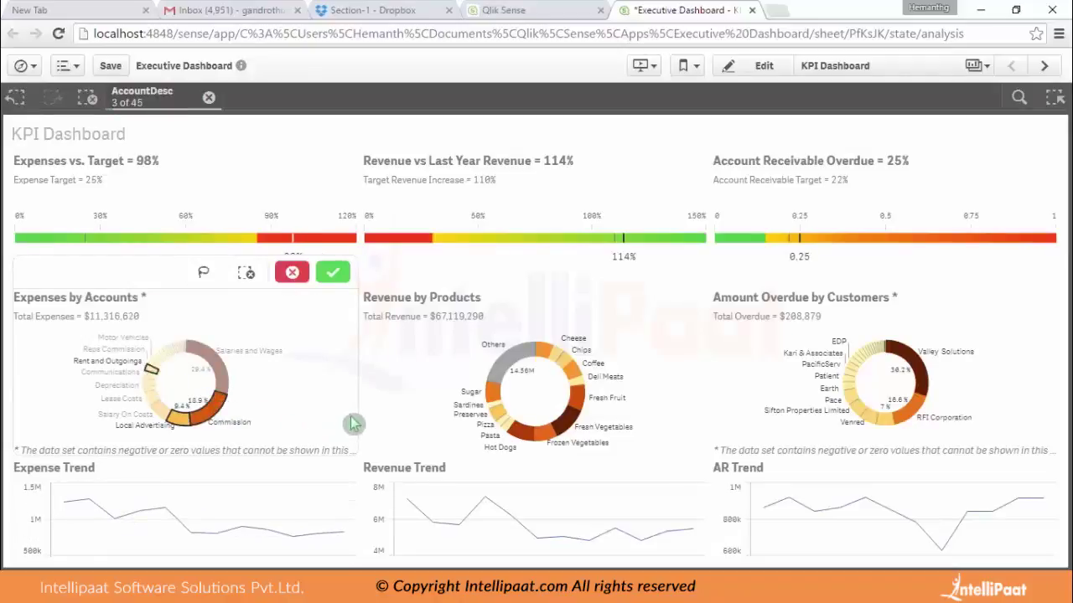
click(333, 275)
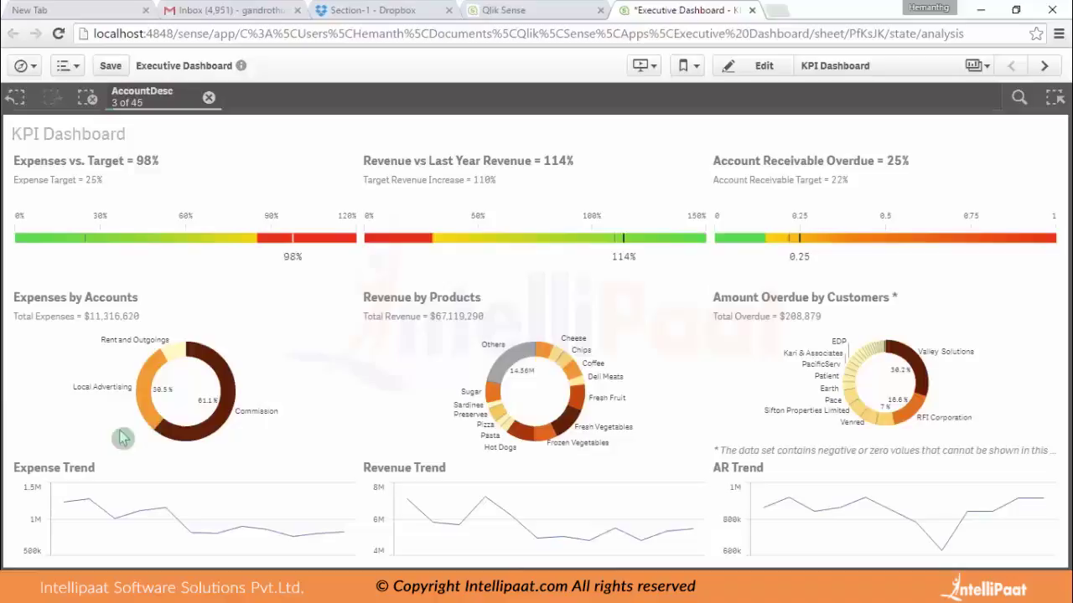
click(87, 99)
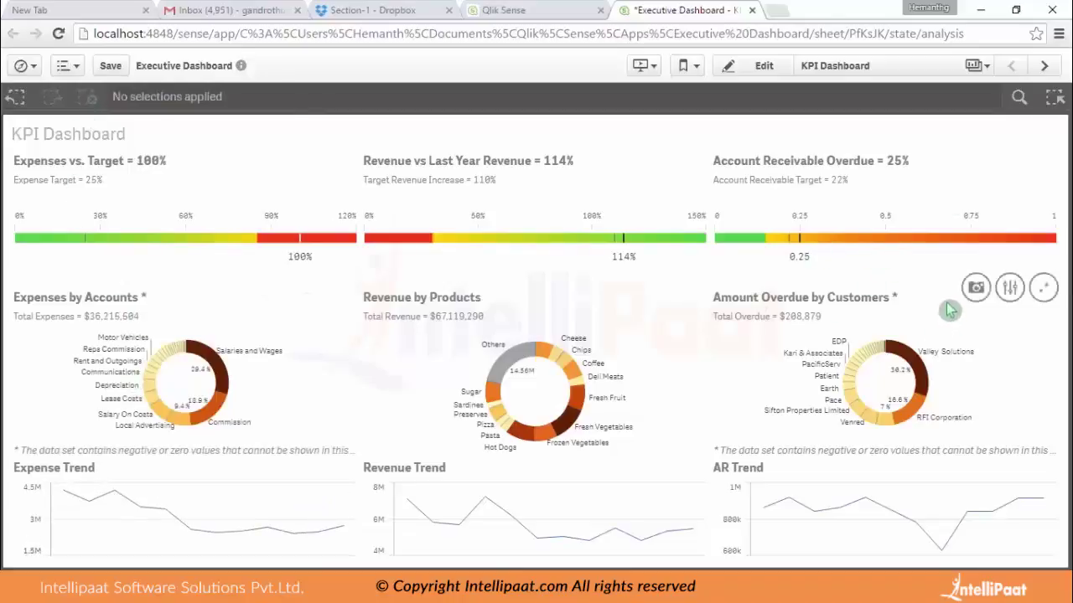
On the Sales Analysis sheet, filter the Segment field to Alternative and clear all selections.
click(1043, 68)
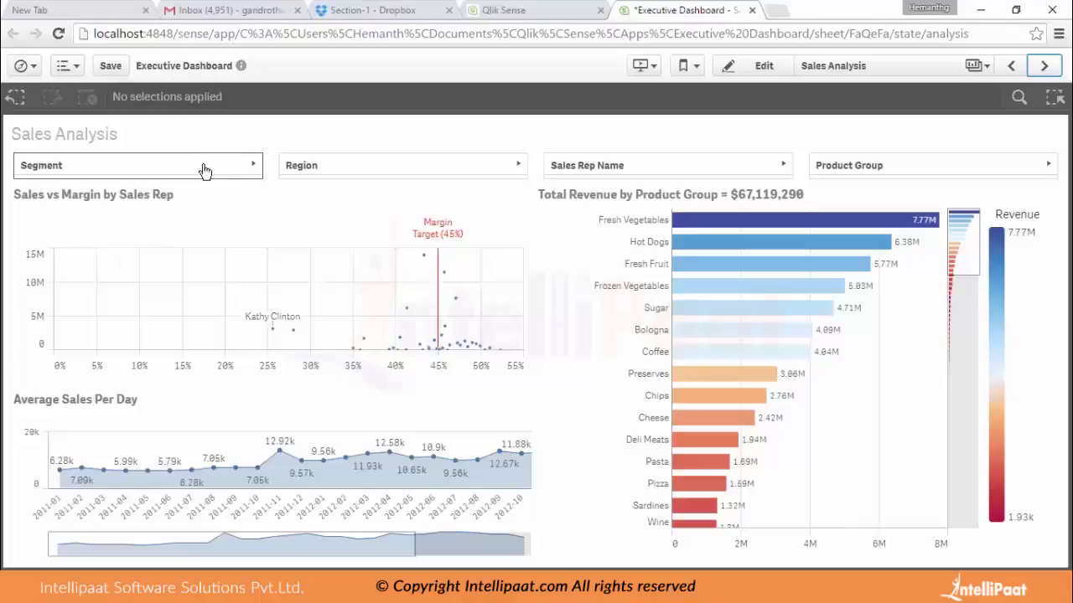
click(247, 168)
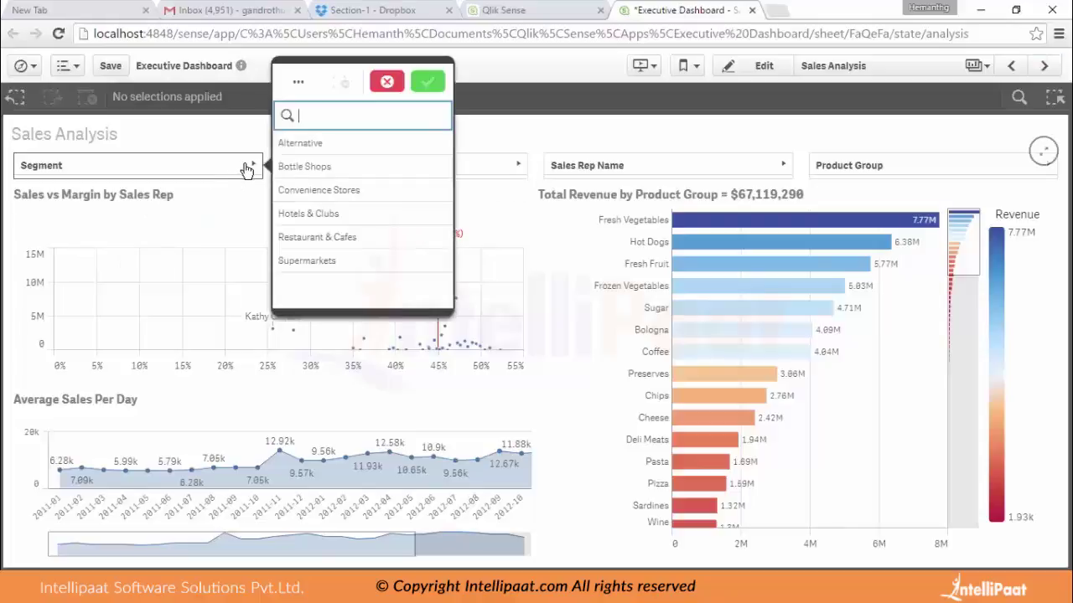
click(320, 144)
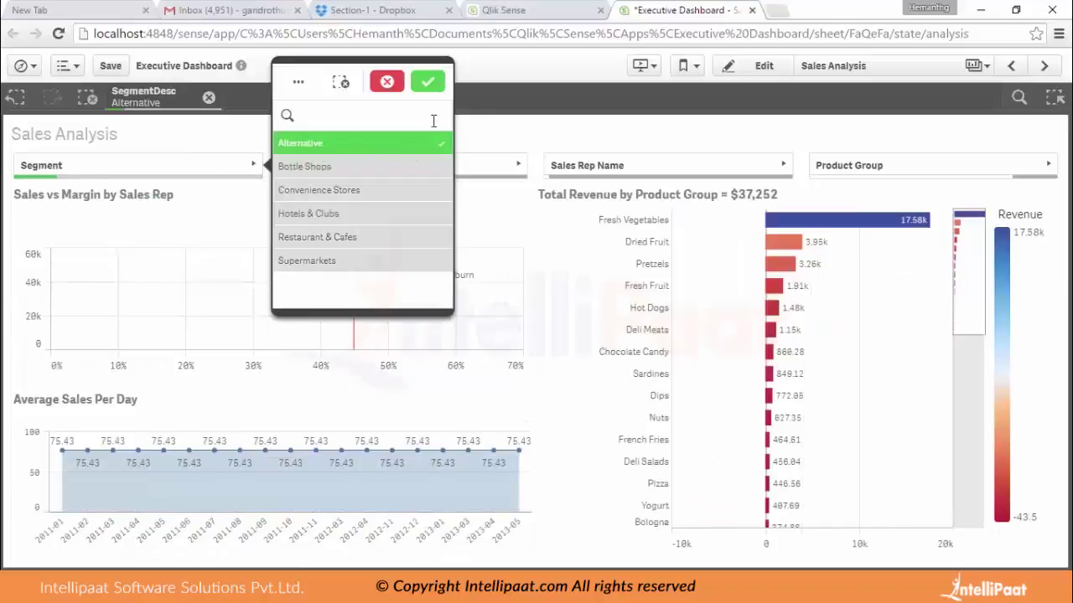
click(428, 84)
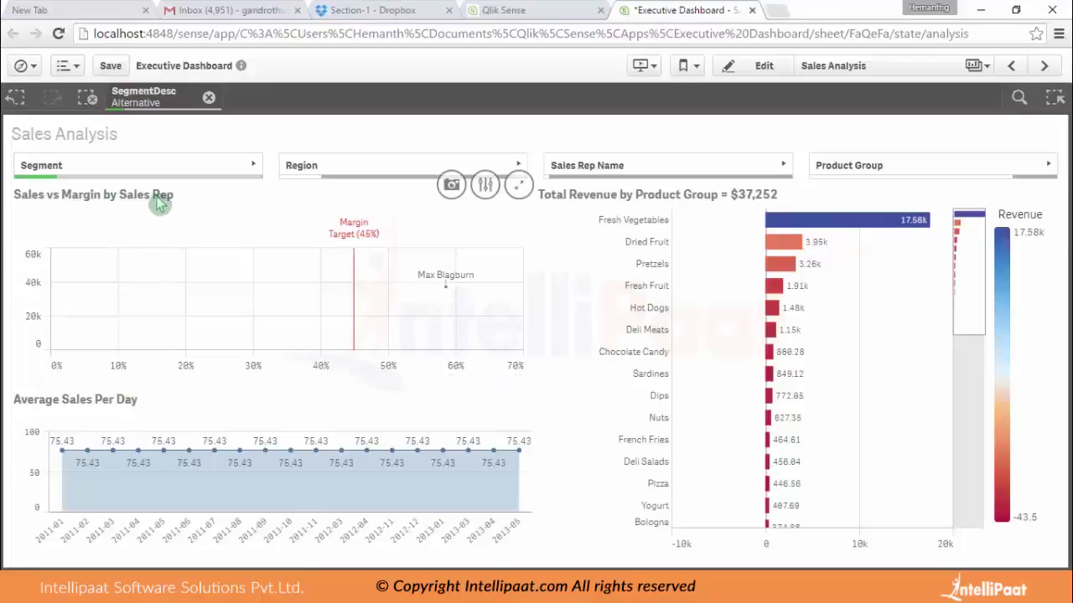
click(89, 100)
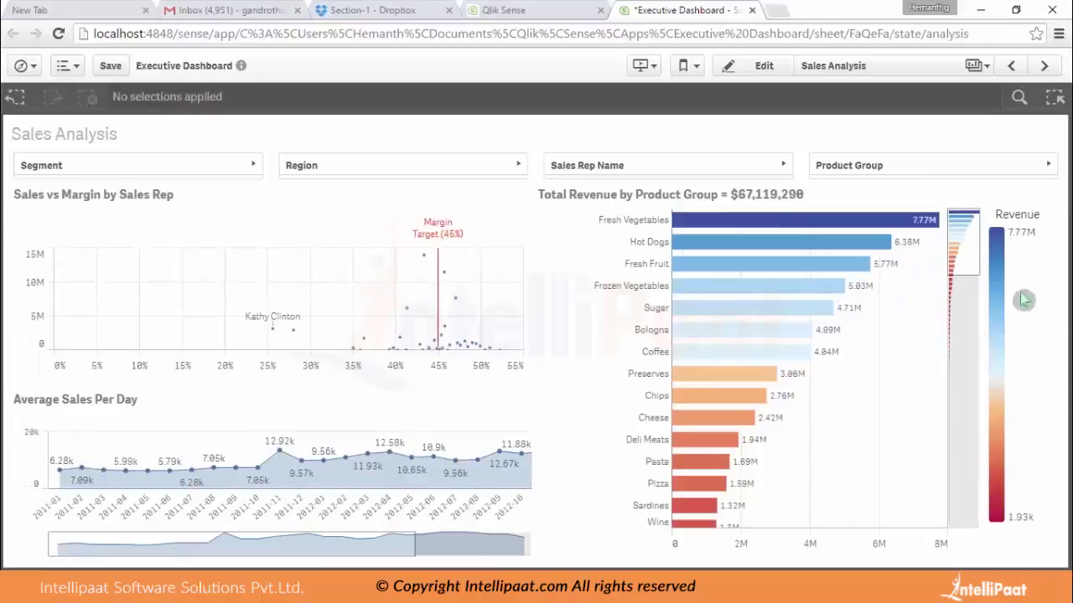
Filter the sheet to products Hot Dogs through Preserves and sales months 2012-05 to 2012-07, and clear all selections.
drag(650, 251, 660, 384)
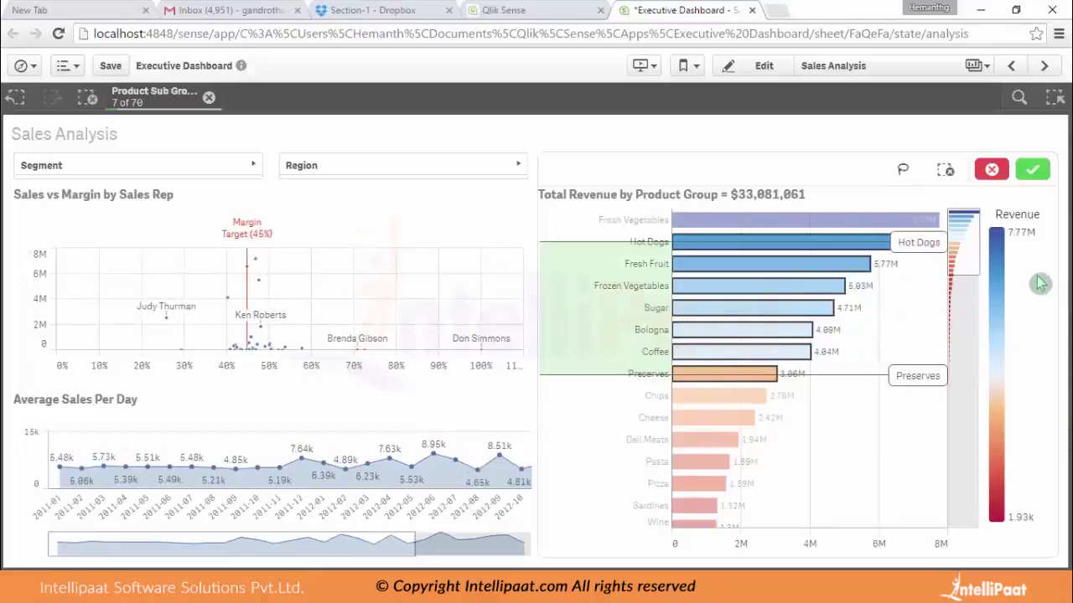
click(1035, 170)
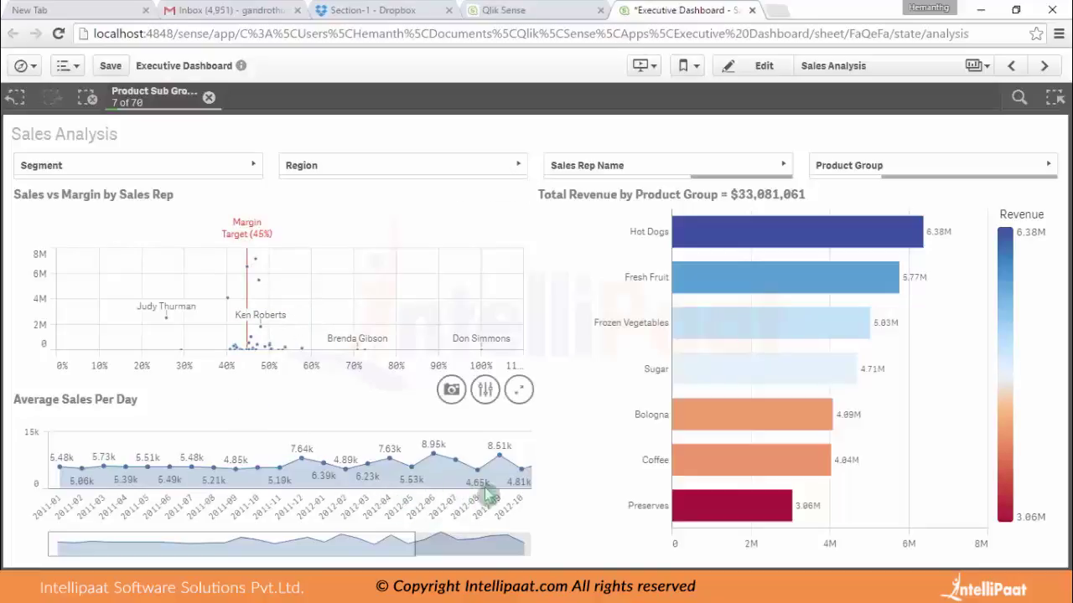
mouse_move(451, 451)
mouse_down()
mouse_move(409, 461)
mouse_move(424, 484)
mouse_move(455, 486)
mouse_move(451, 453)
mouse_up()
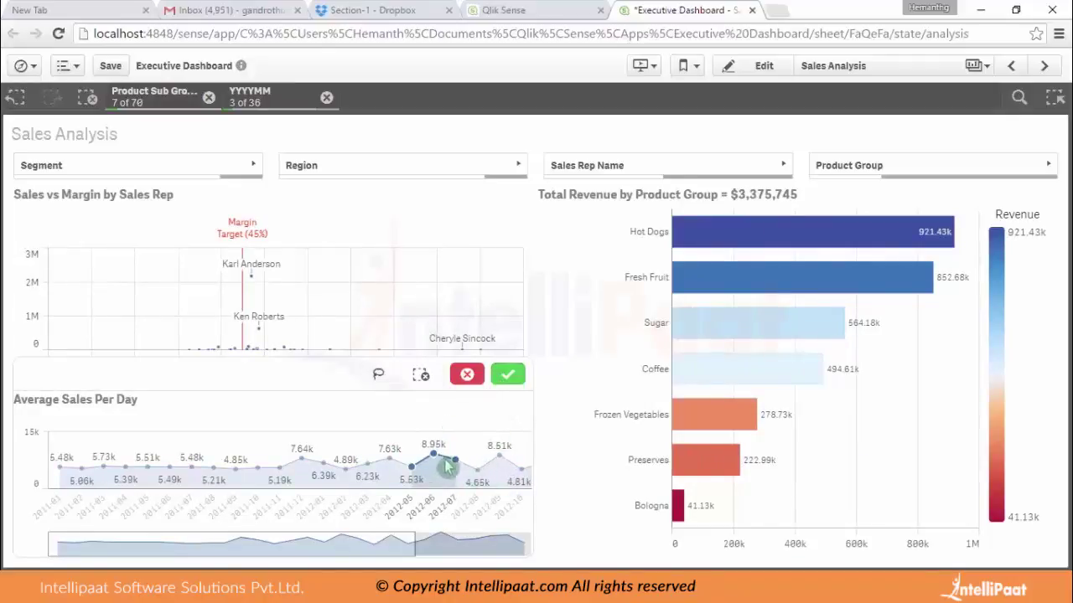
click(507, 377)
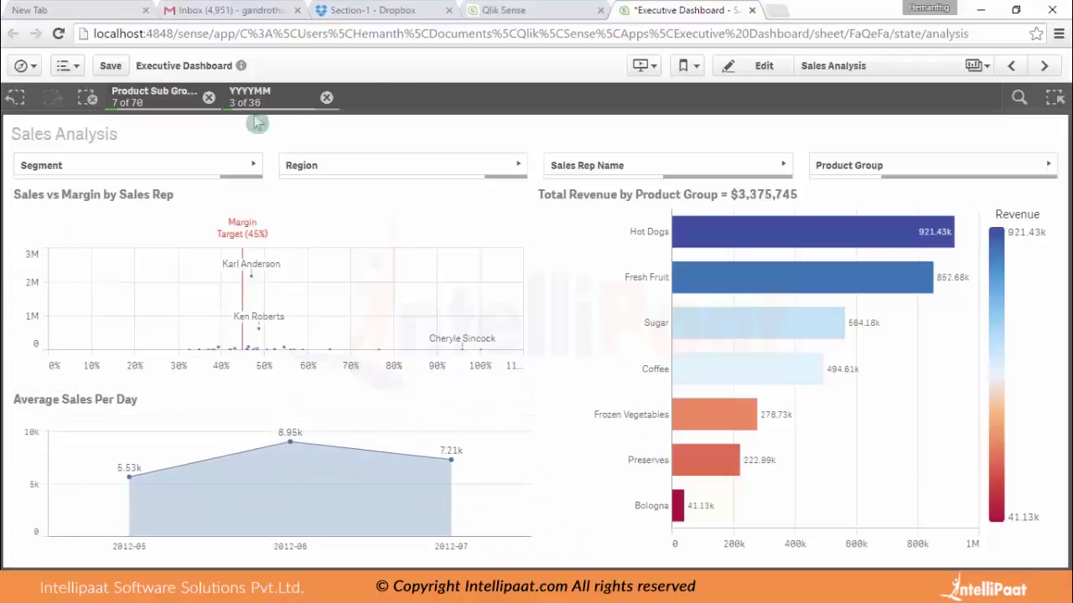
click(90, 98)
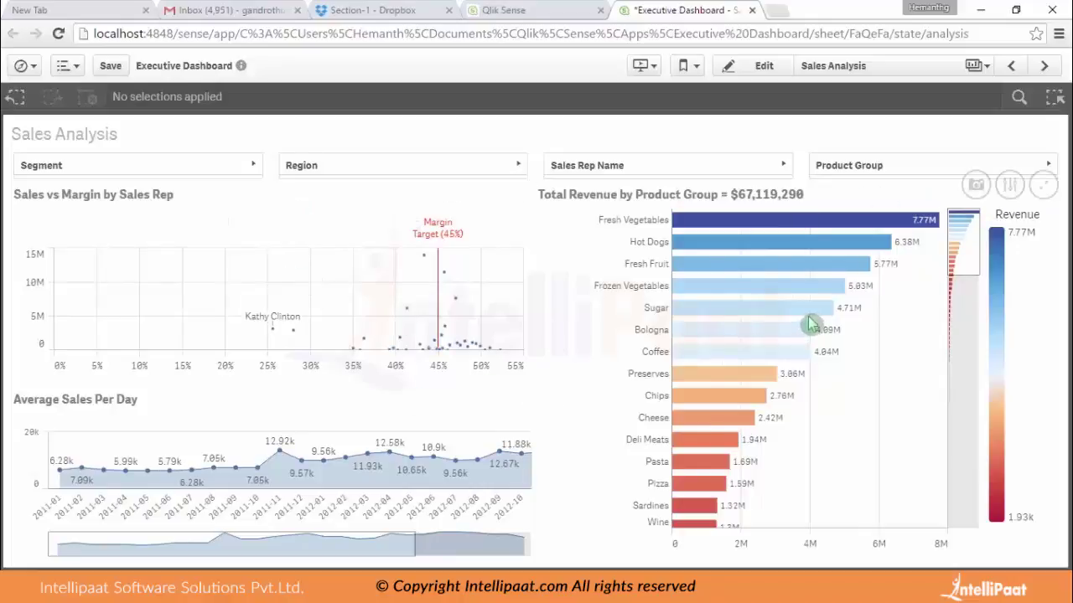
Explore the Total Revenue by Product Group chart's colors, trying the By measure schemes, By dimension and Single color.
click(1010, 185)
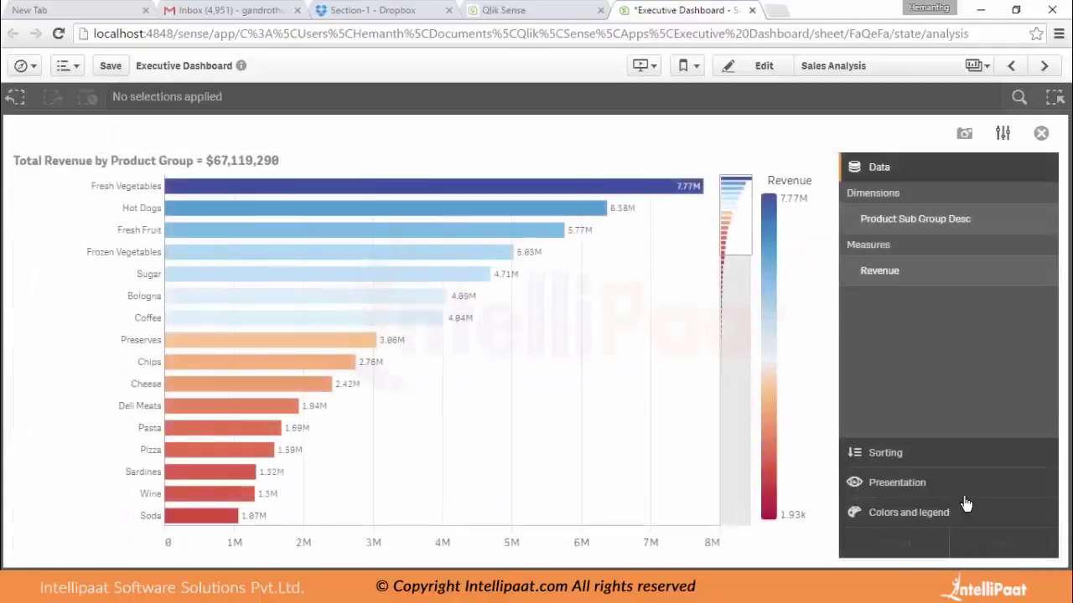
click(946, 514)
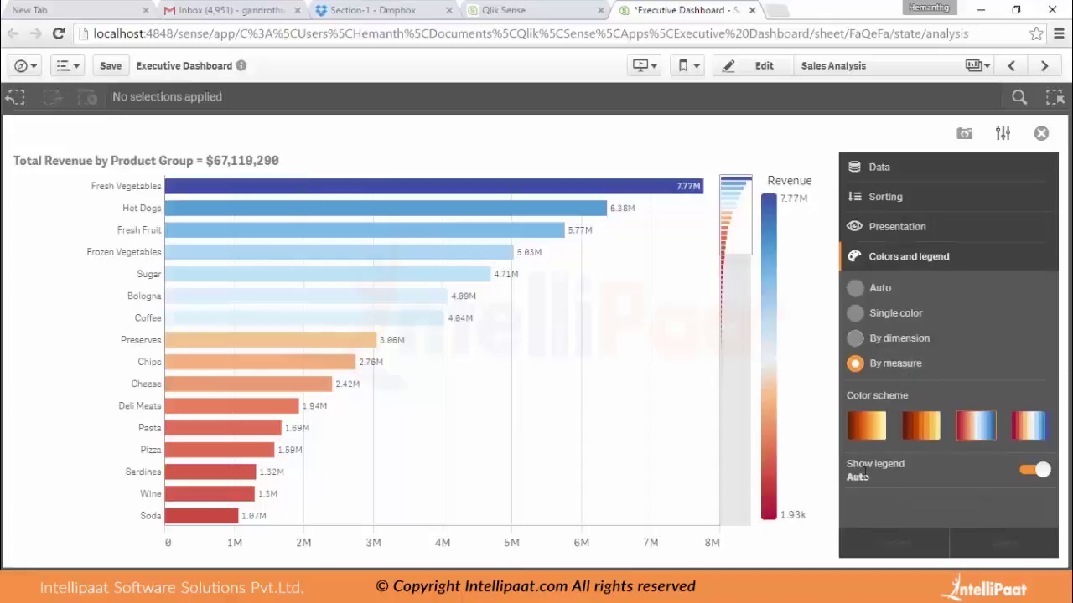
click(878, 434)
click(939, 427)
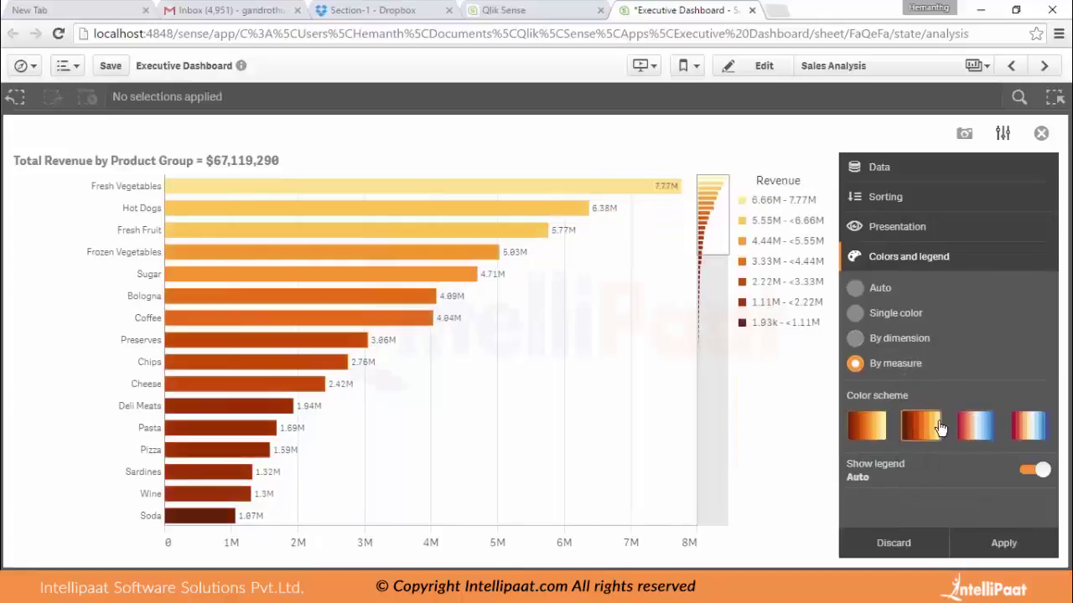
click(890, 345)
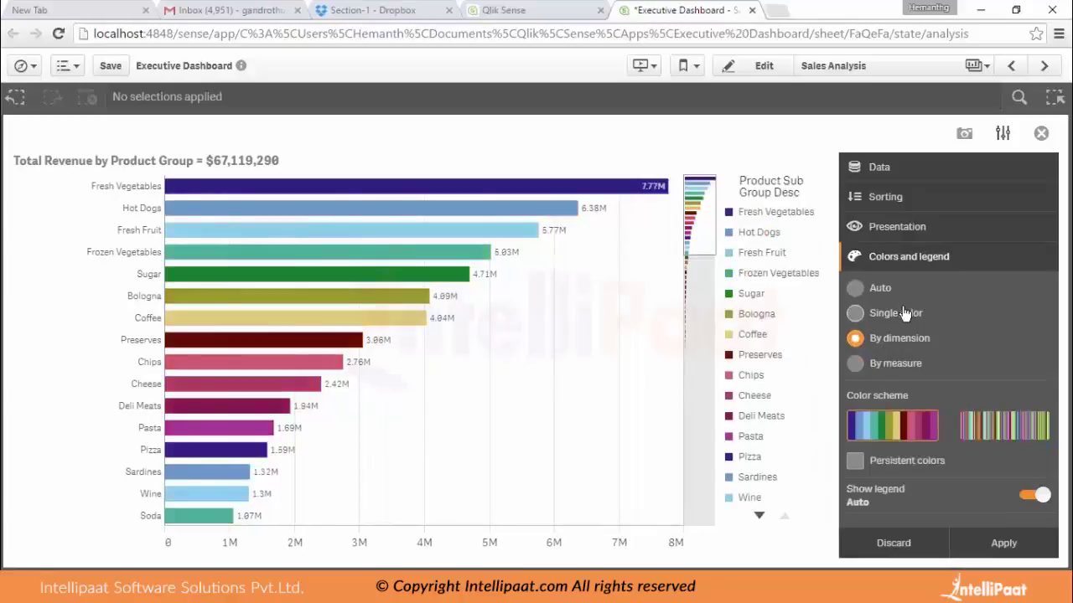
click(902, 316)
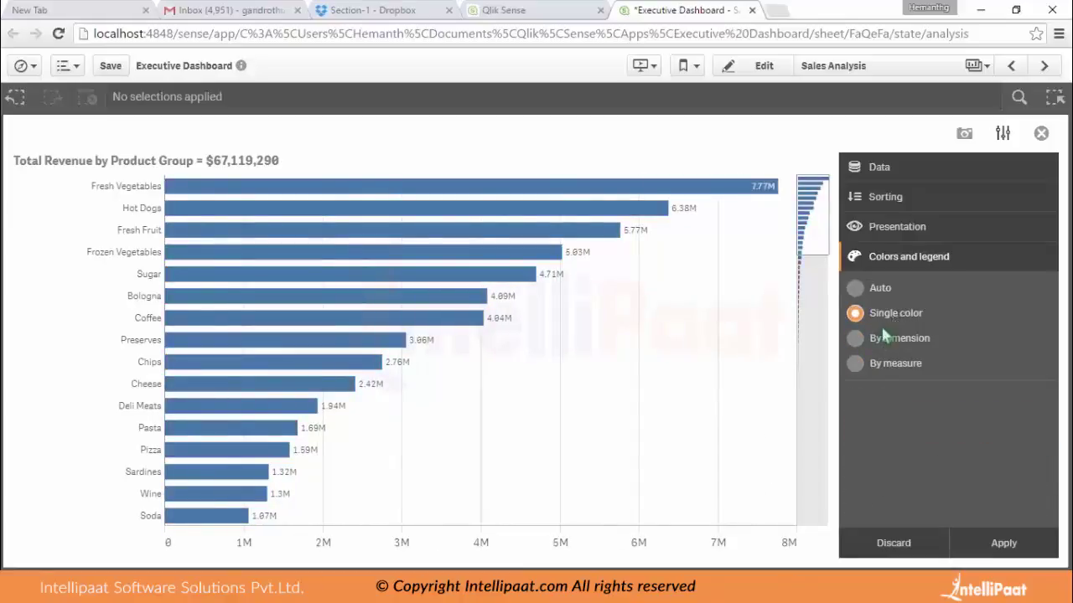
Switch the product group revenue bars to Vertical, and try sorting Revenue Ascending before returning it to Descending.
click(898, 228)
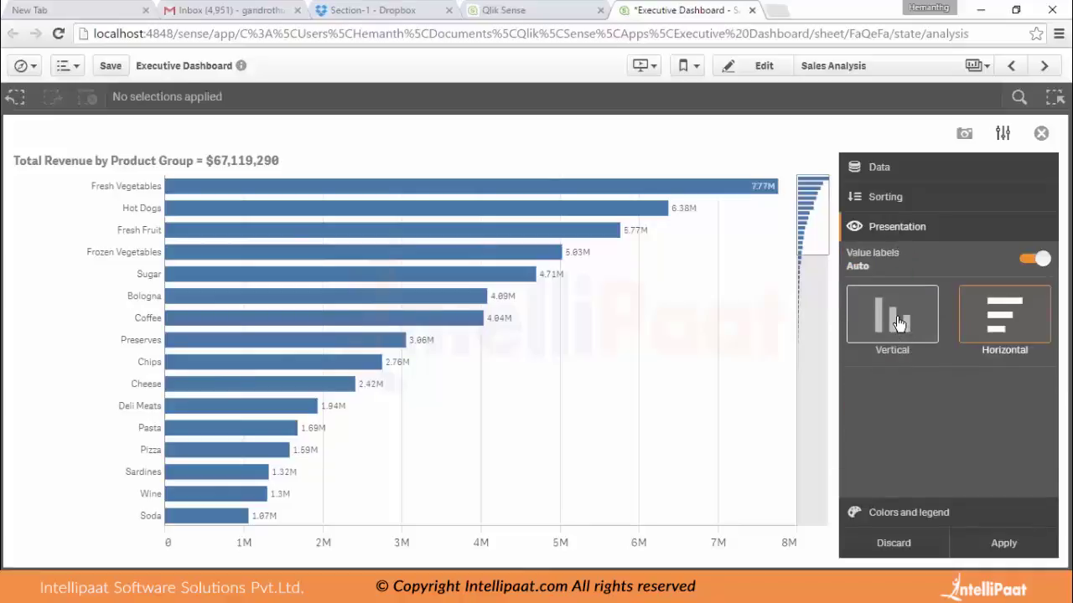
click(899, 325)
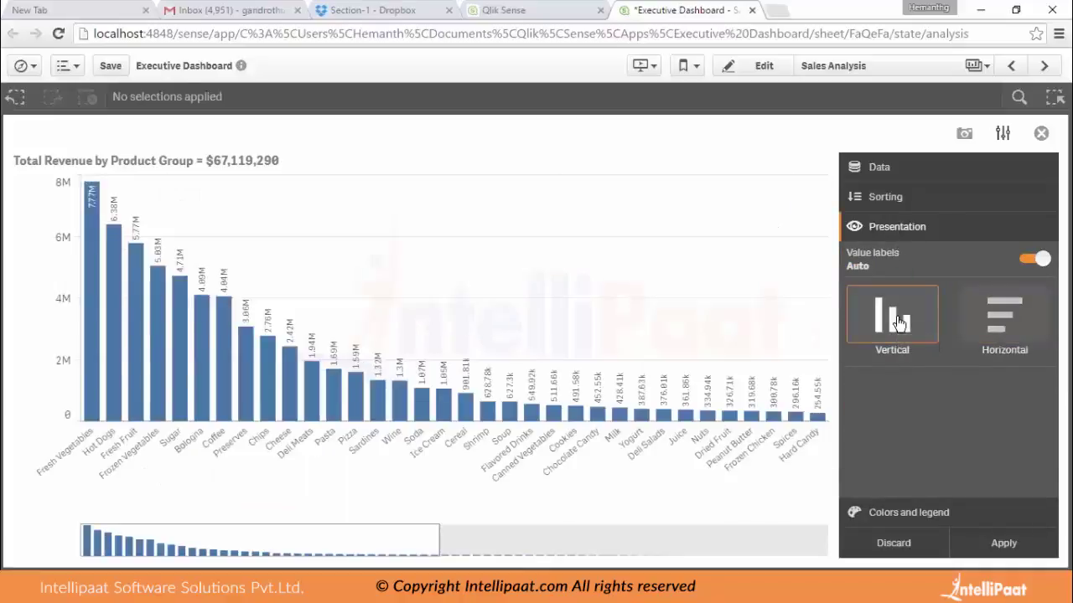
click(892, 202)
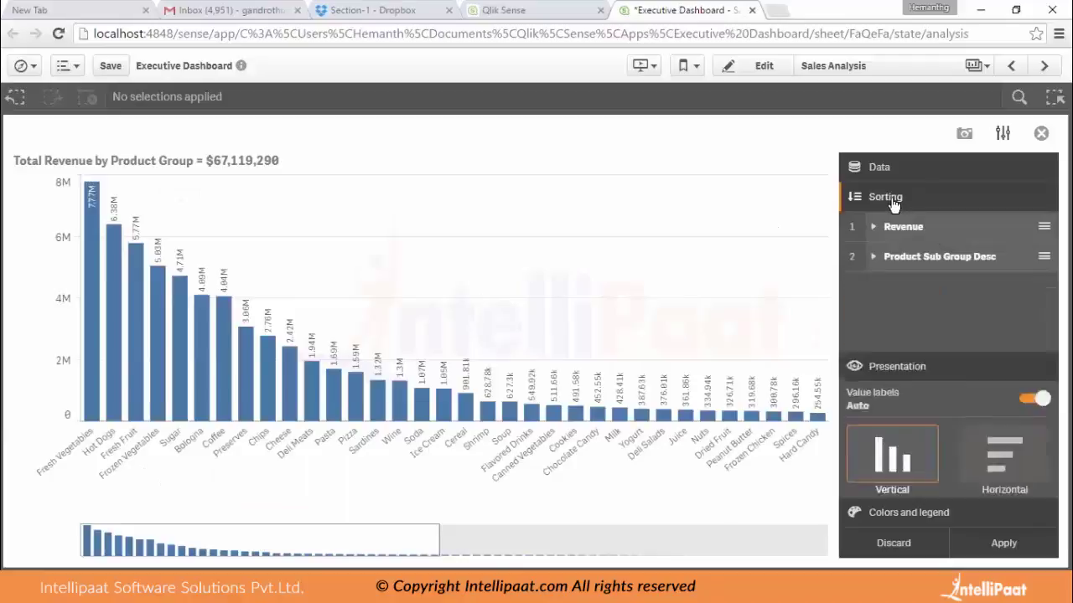
click(918, 229)
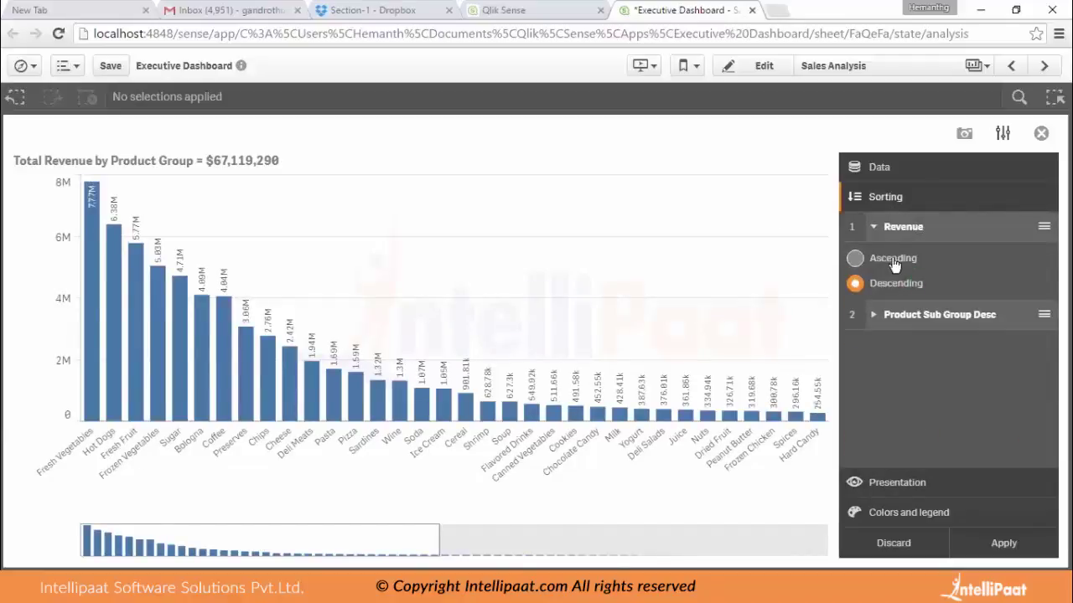
click(897, 263)
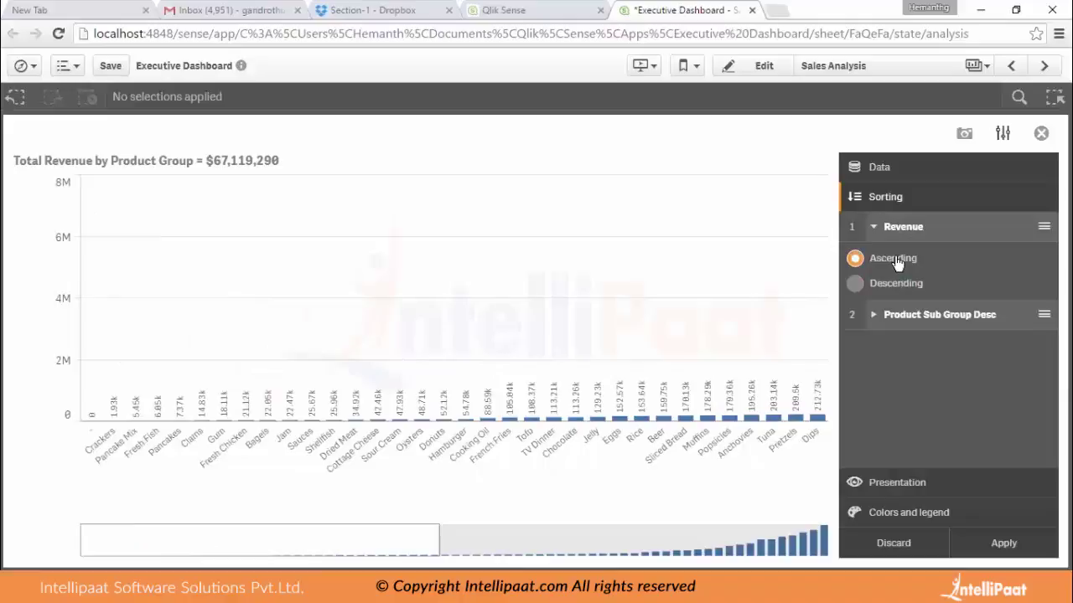
click(897, 288)
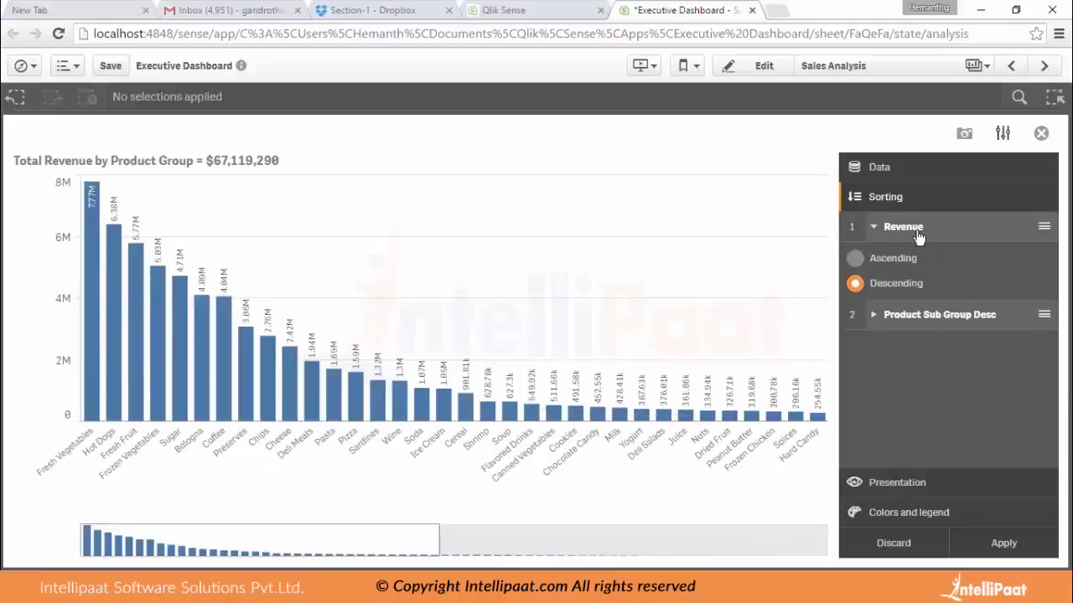
Check the chart's data settings, discard its exploration changes instead of applying them, and return to the full sheet.
click(897, 169)
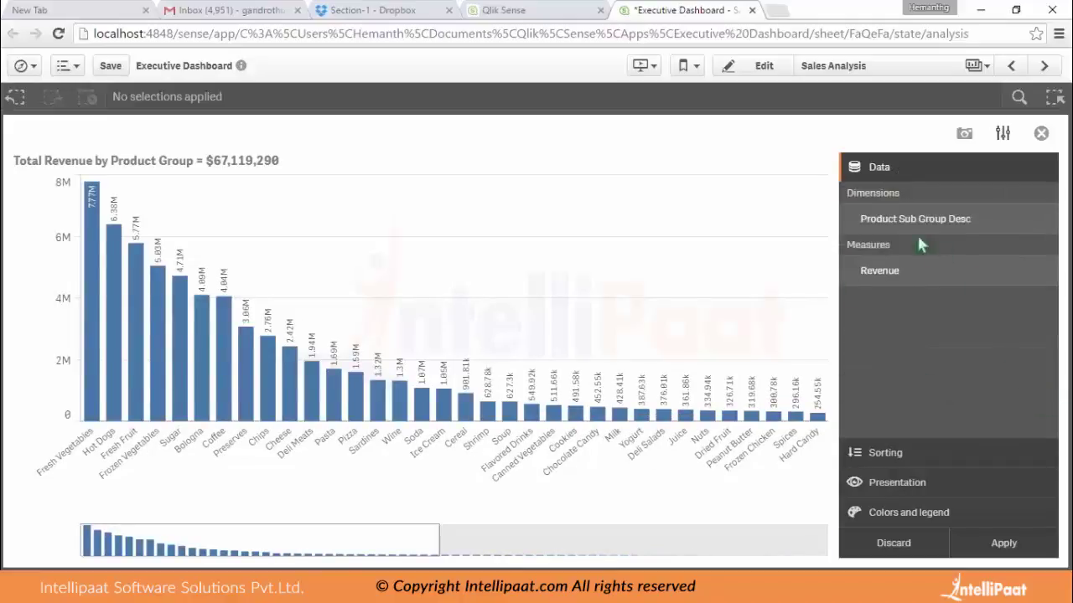
click(1005, 544)
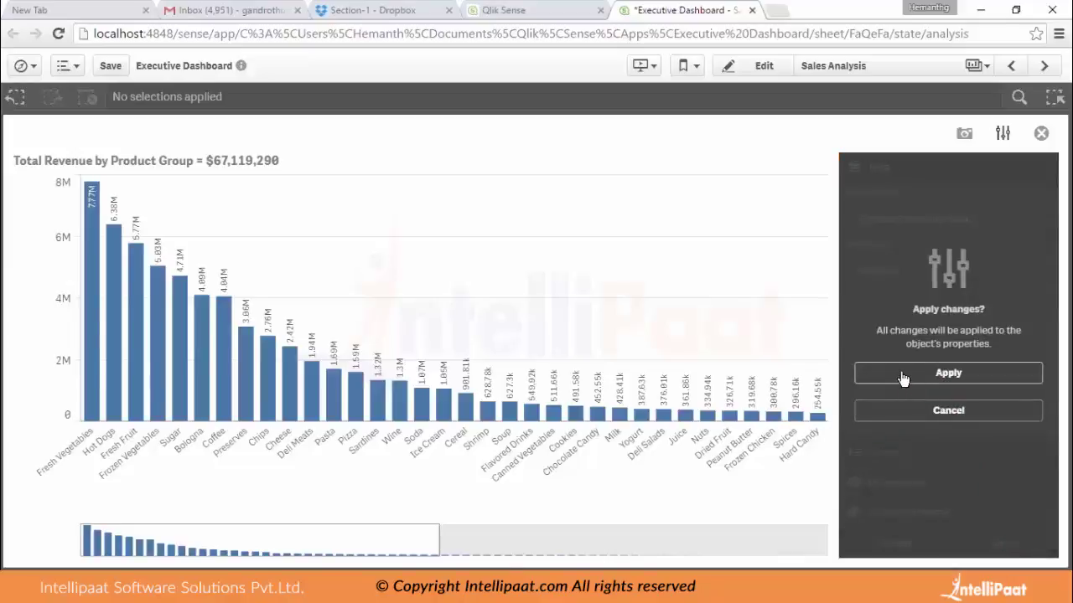
click(925, 410)
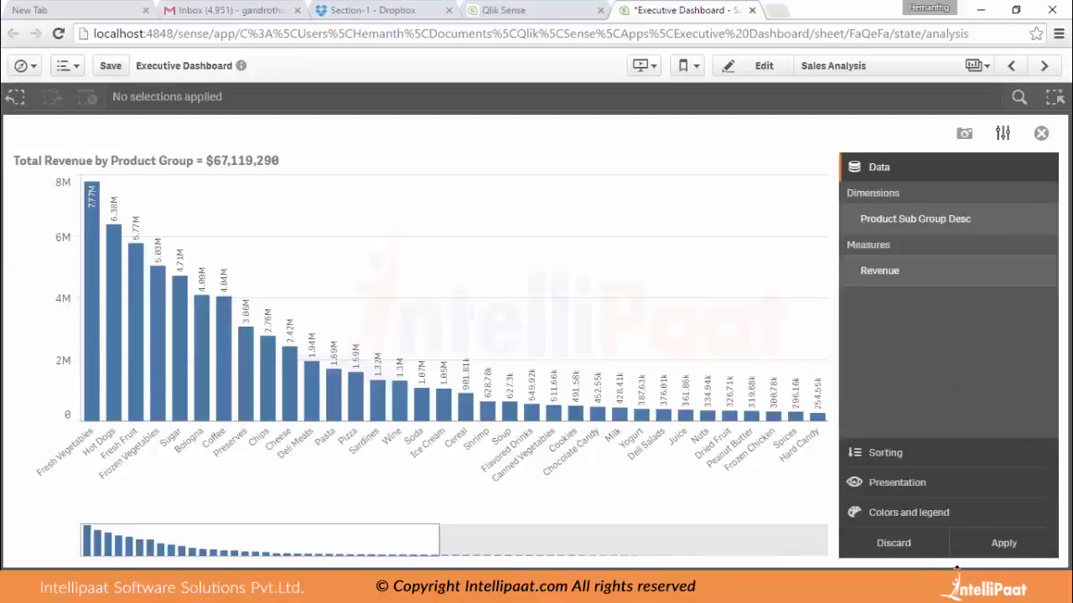
click(897, 543)
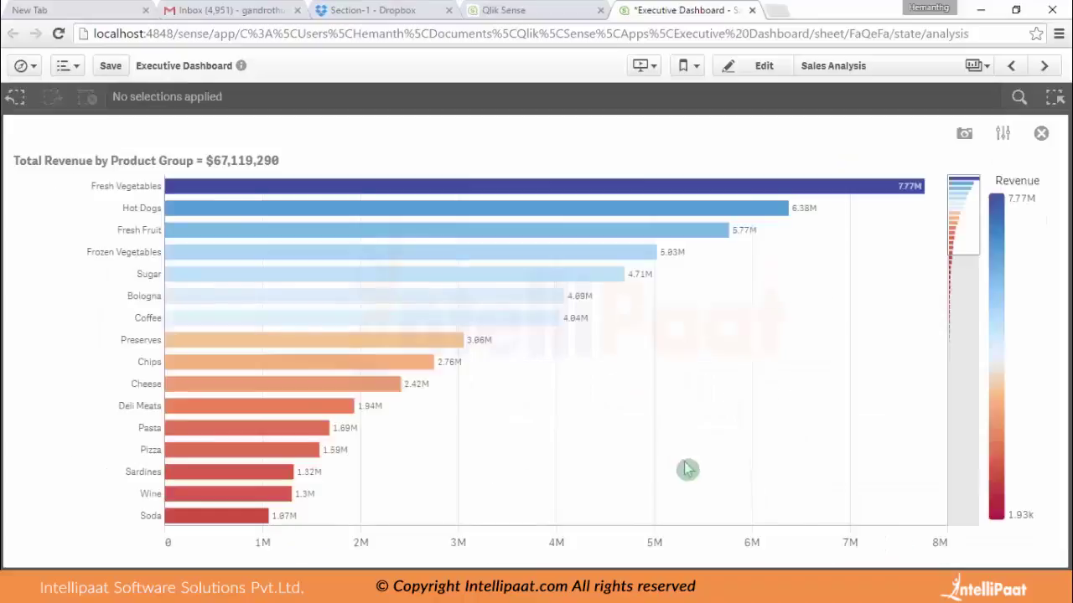
click(1053, 136)
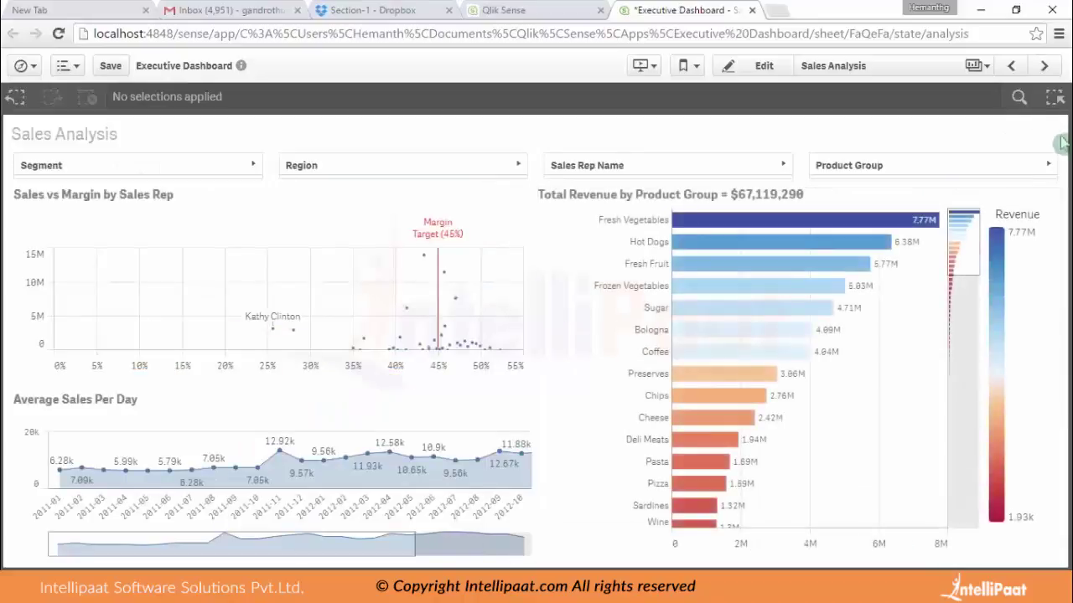
On the Account Receivable Analysis sheet, filter by the Restaurant & Cafes segment in the Revenue by Sales Rep treemap.
click(1044, 67)
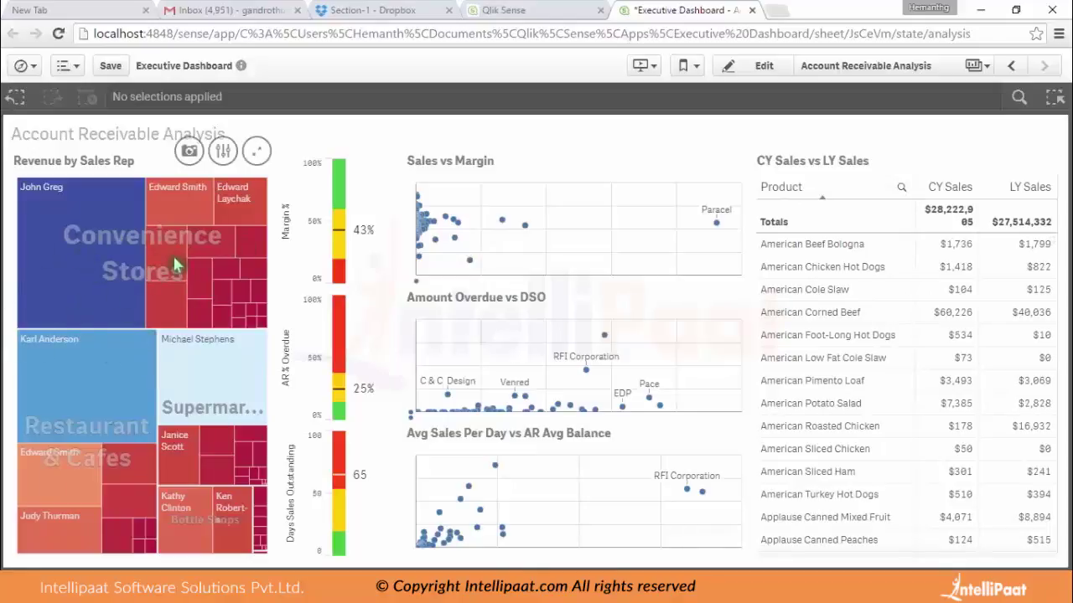
click(88, 421)
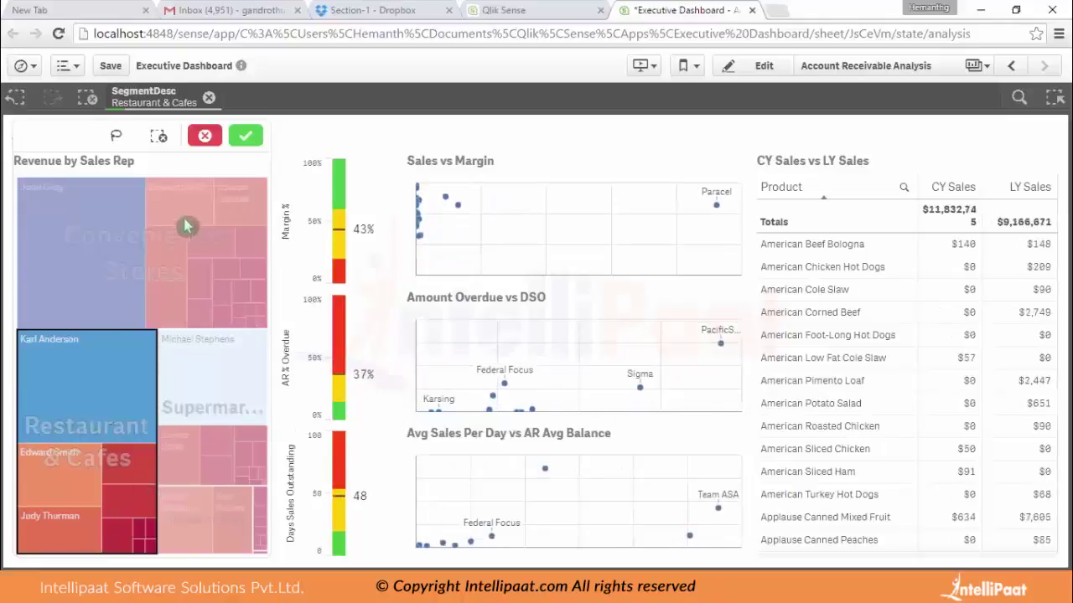
click(250, 137)
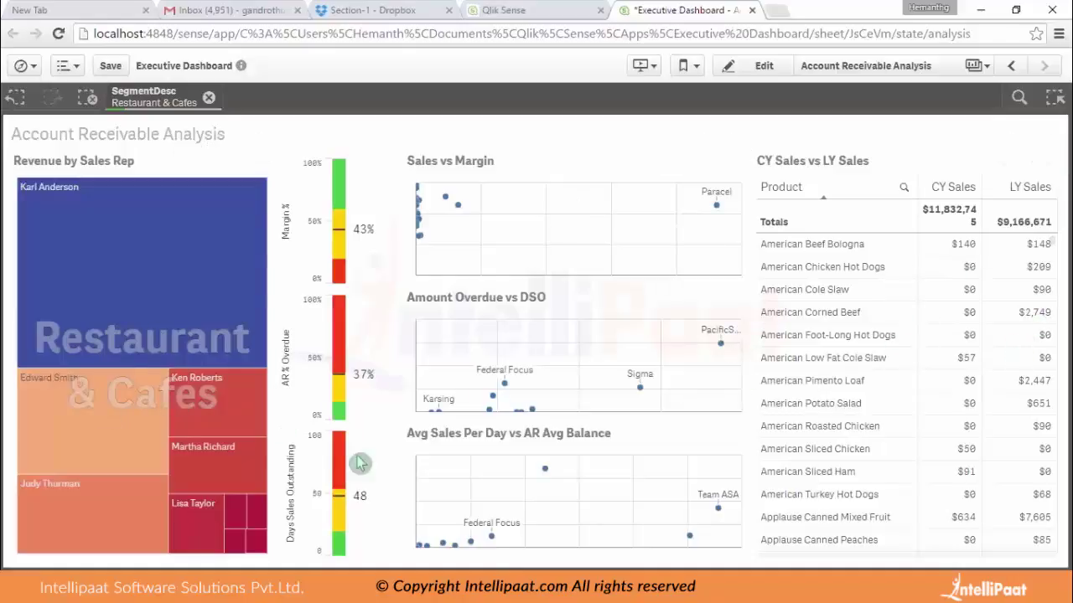
Narrow the Revenue by Sales Rep treemap to the sales rep in the upper red tile and confirm the selection.
click(226, 423)
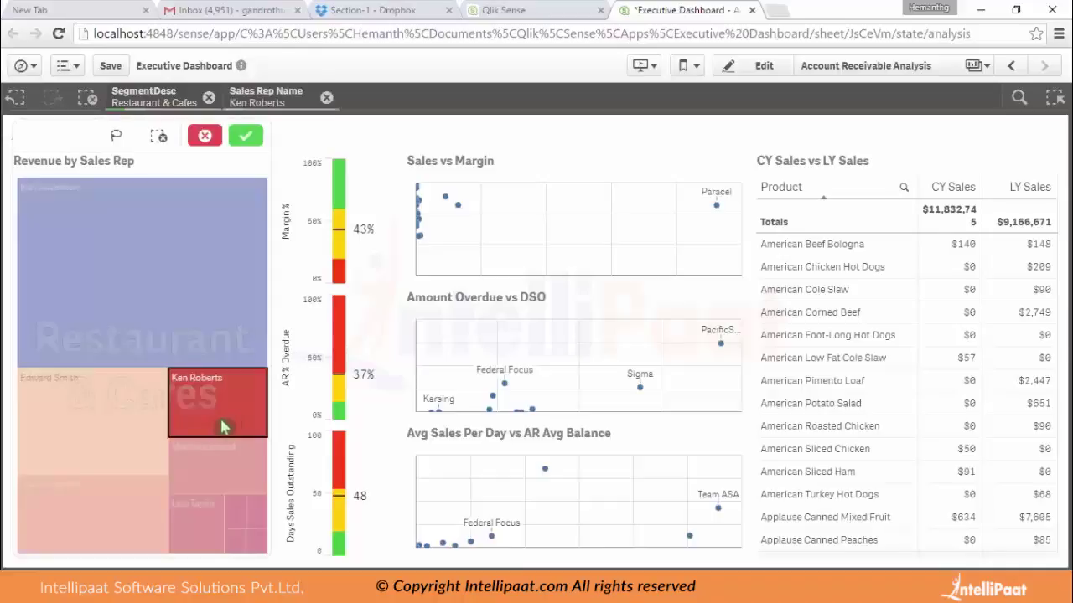
click(245, 138)
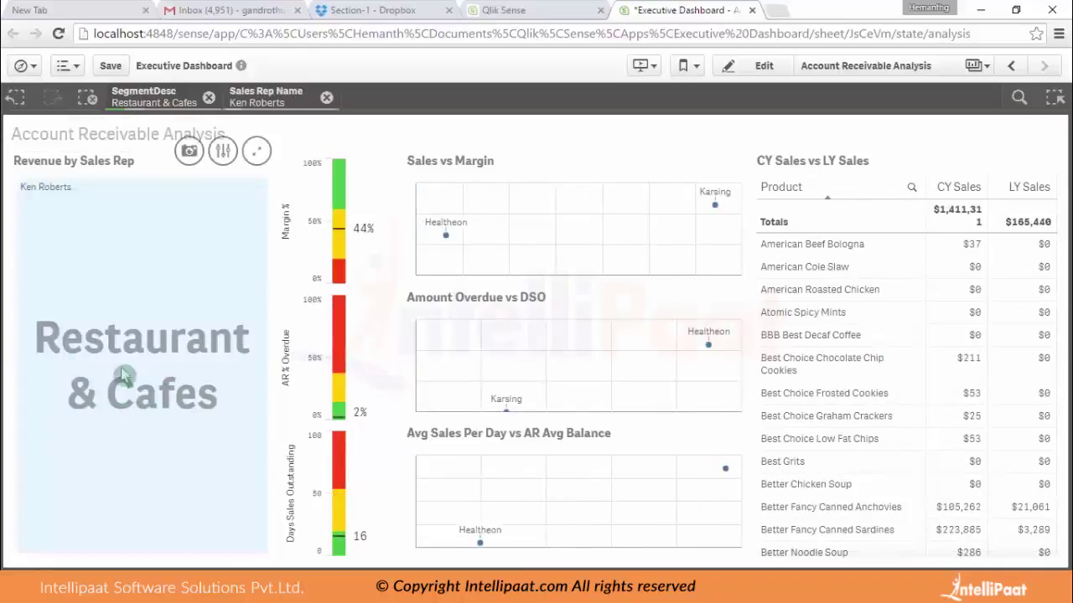
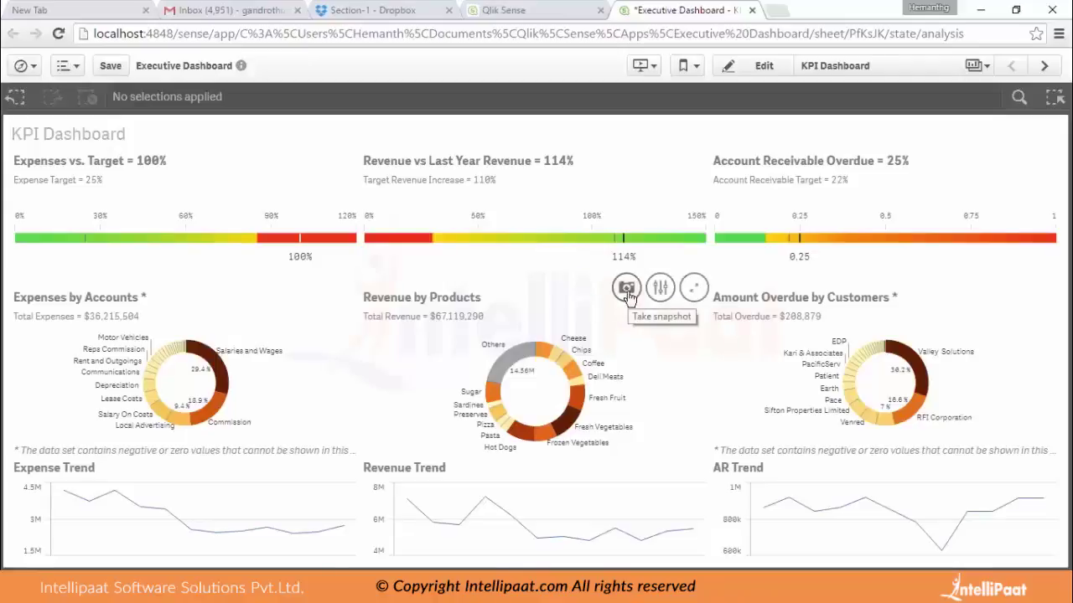
Take snapshots of the Revenue by Products and Revenue Trend charts on the KPI Dashboard sheet.
click(627, 290)
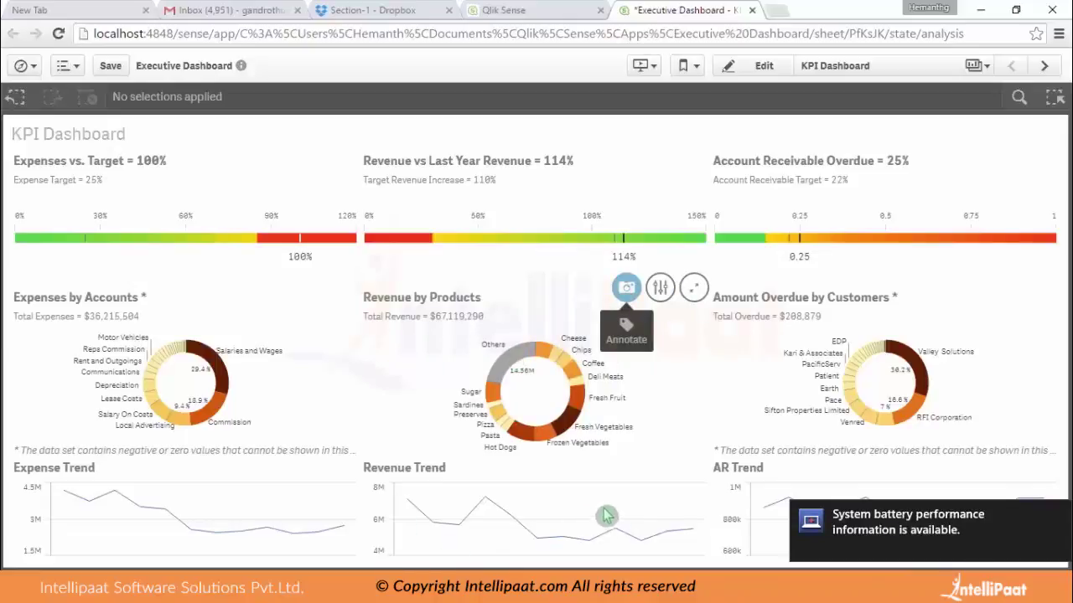
mouse_move(627, 512)
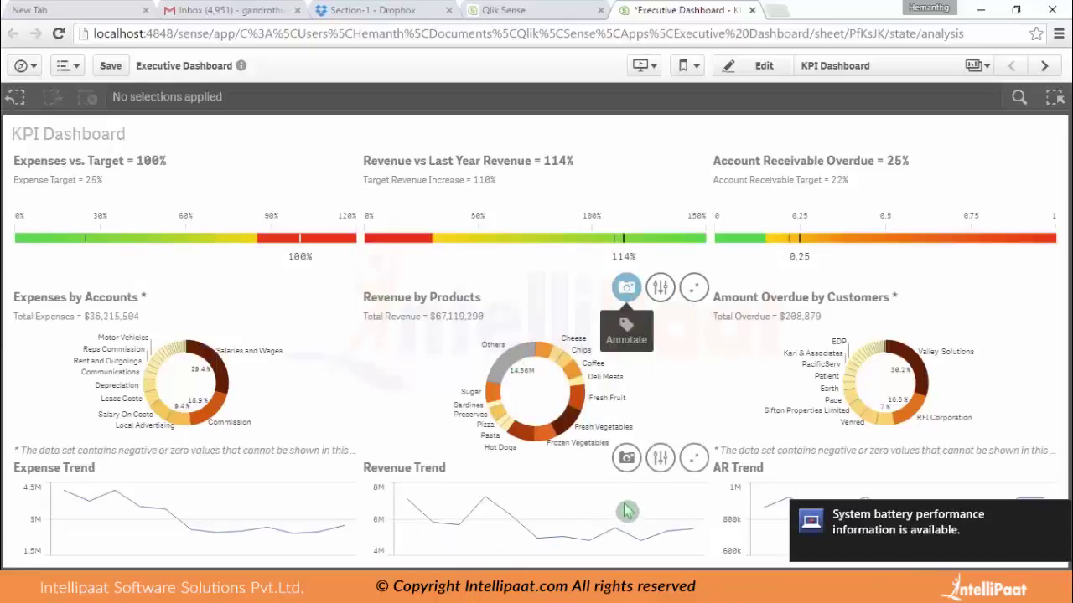
click(625, 461)
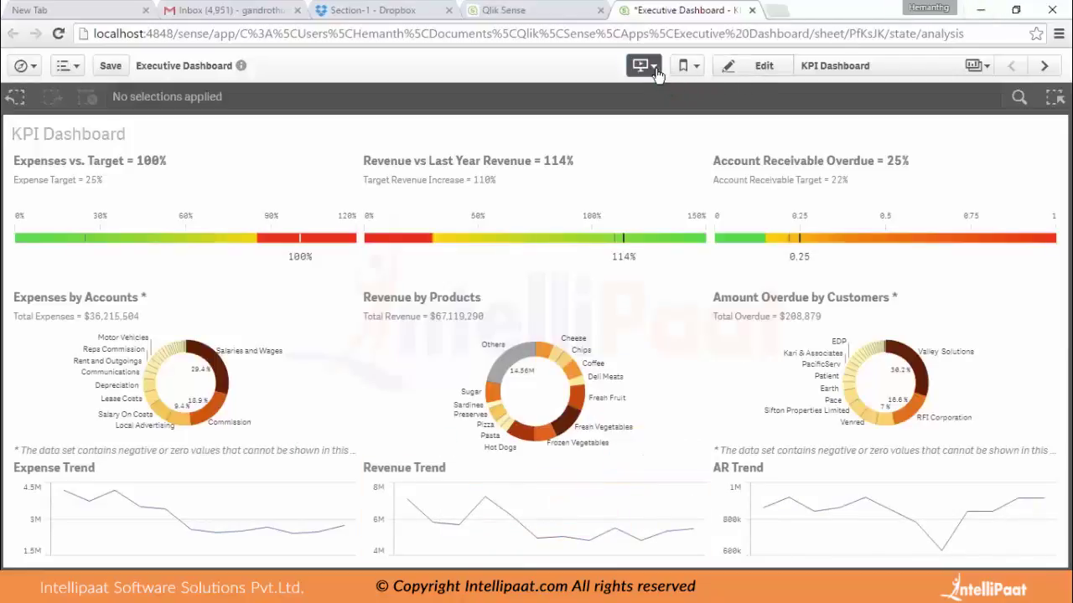
Create a new story titled "Test" and open it for editing.
click(643, 65)
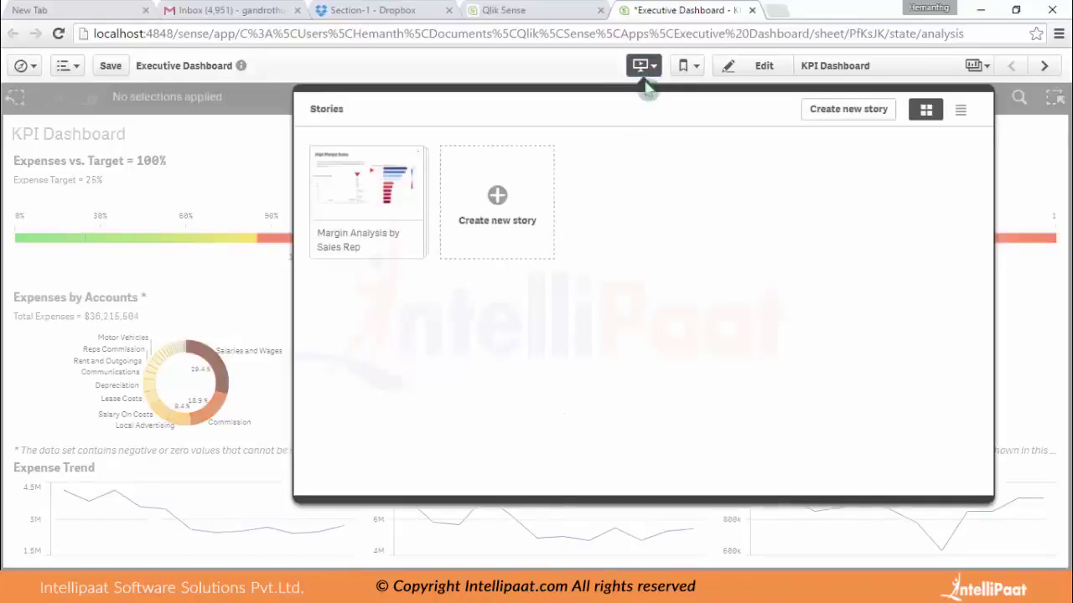
click(493, 203)
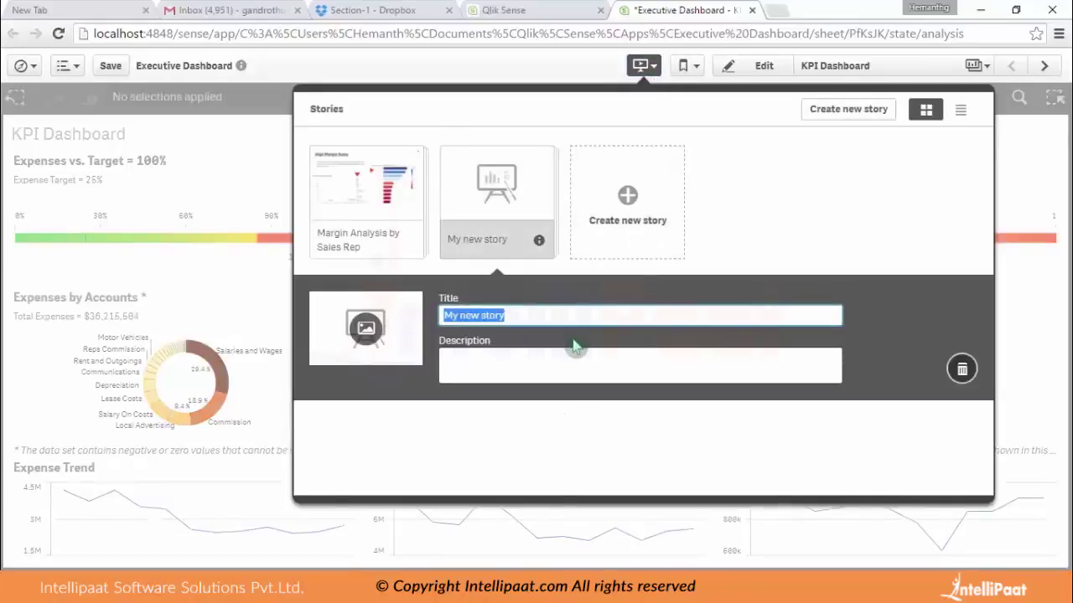
text(Test)
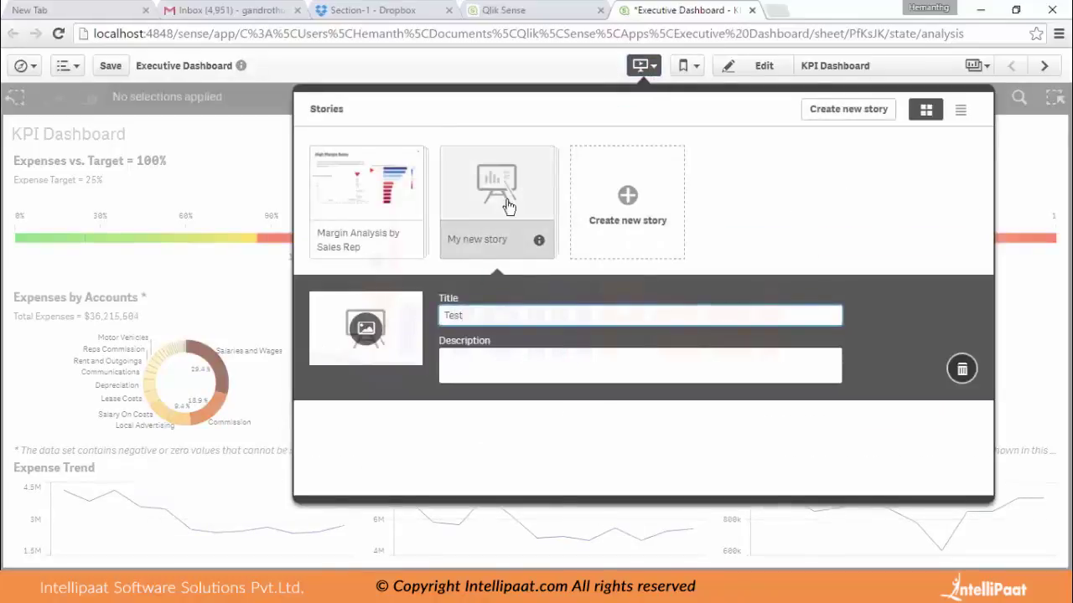
click(508, 206)
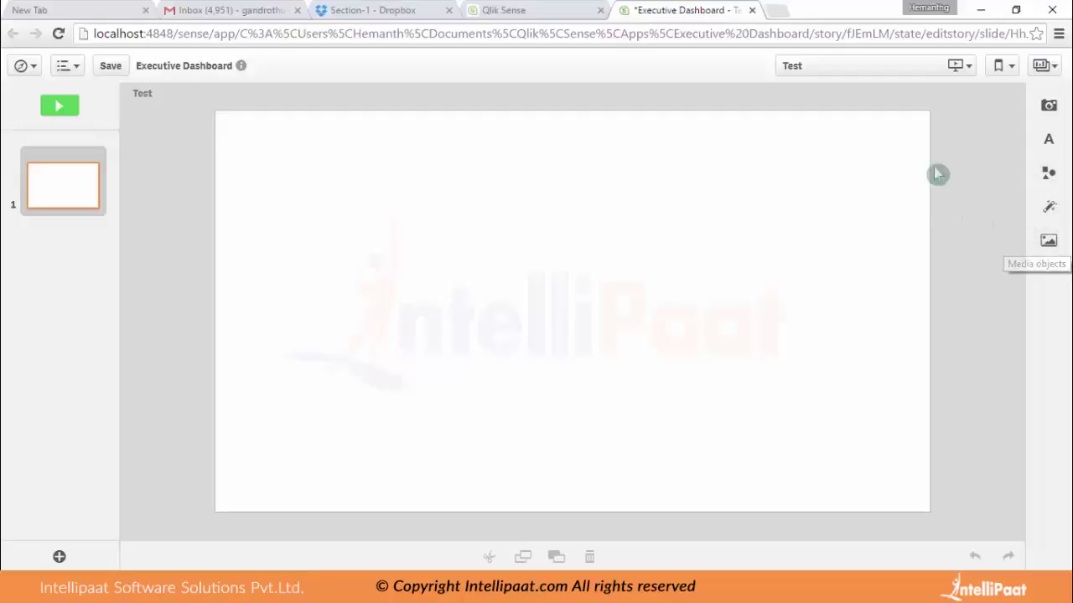
Place the Revenue by Products snapshot in the upper part of the slide and the Revenue Trend snapshot beneath it.
click(1048, 108)
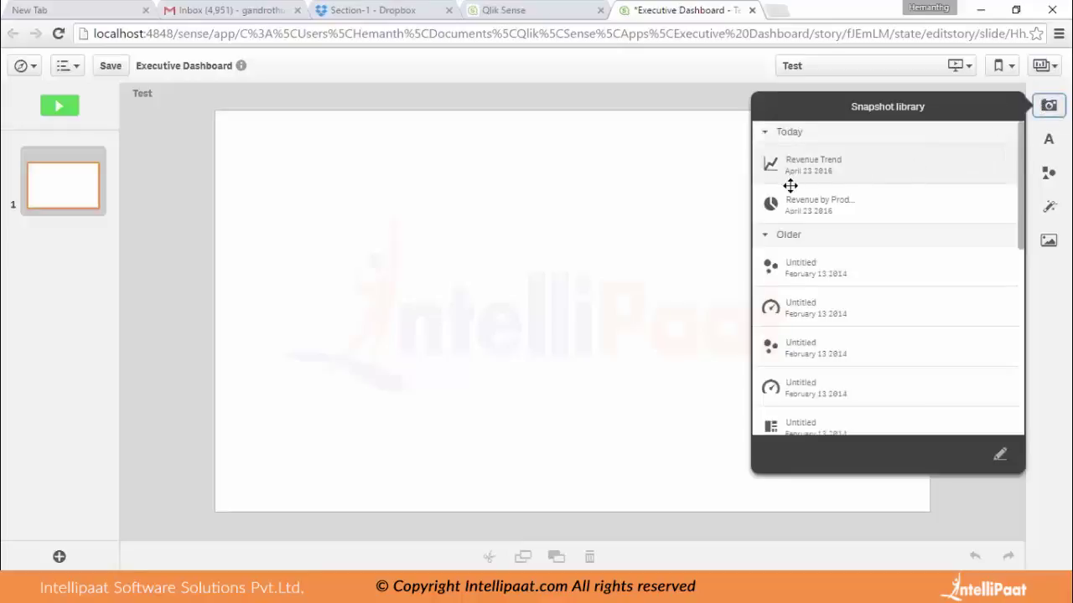
drag(768, 210, 506, 281)
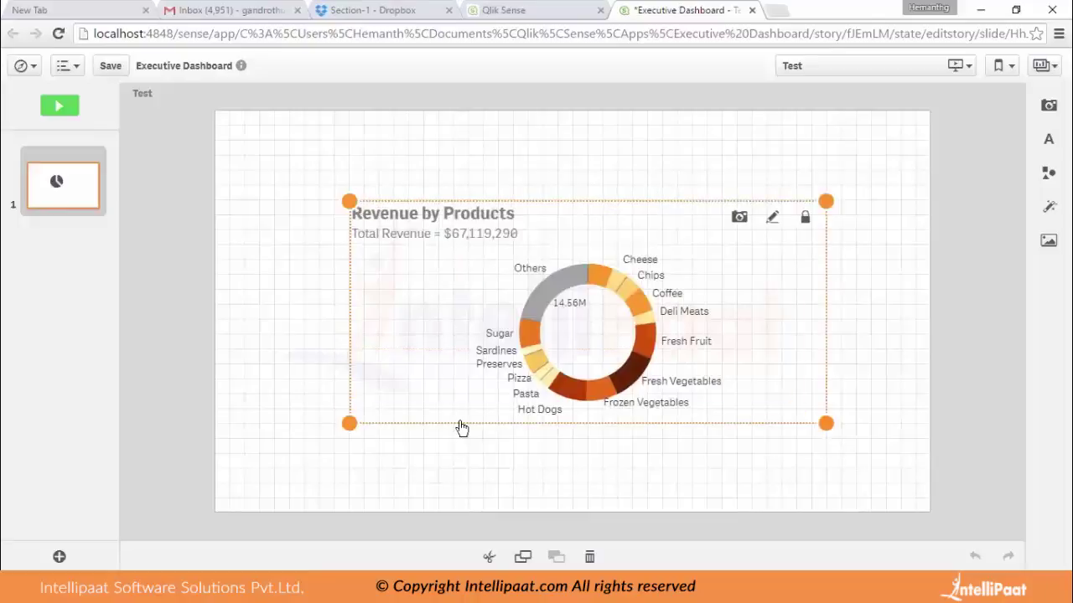
drag(726, 290, 598, 243)
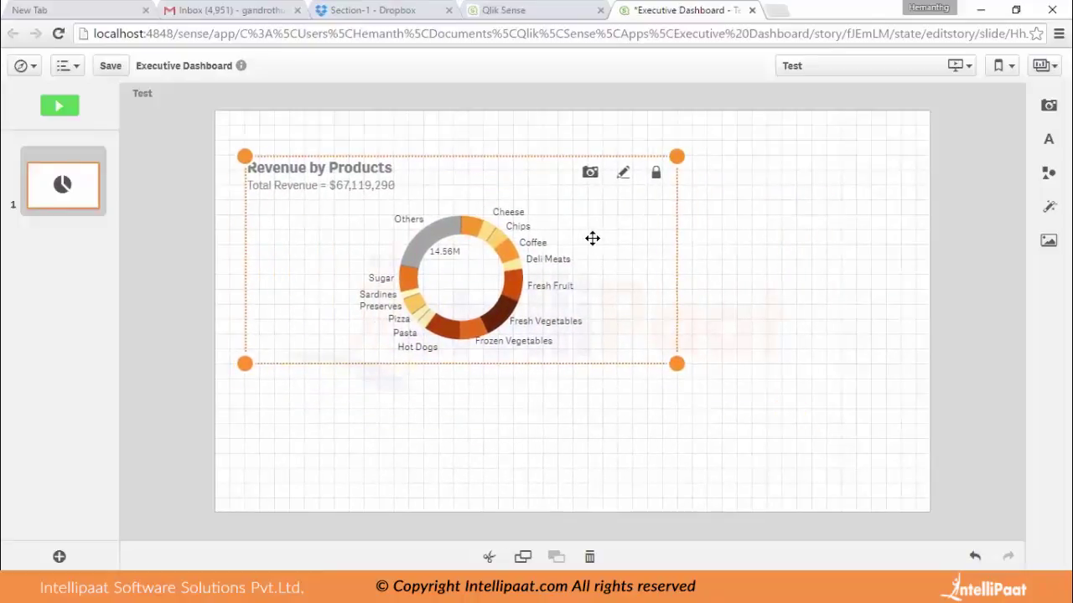
click(1046, 109)
drag(813, 176, 464, 444)
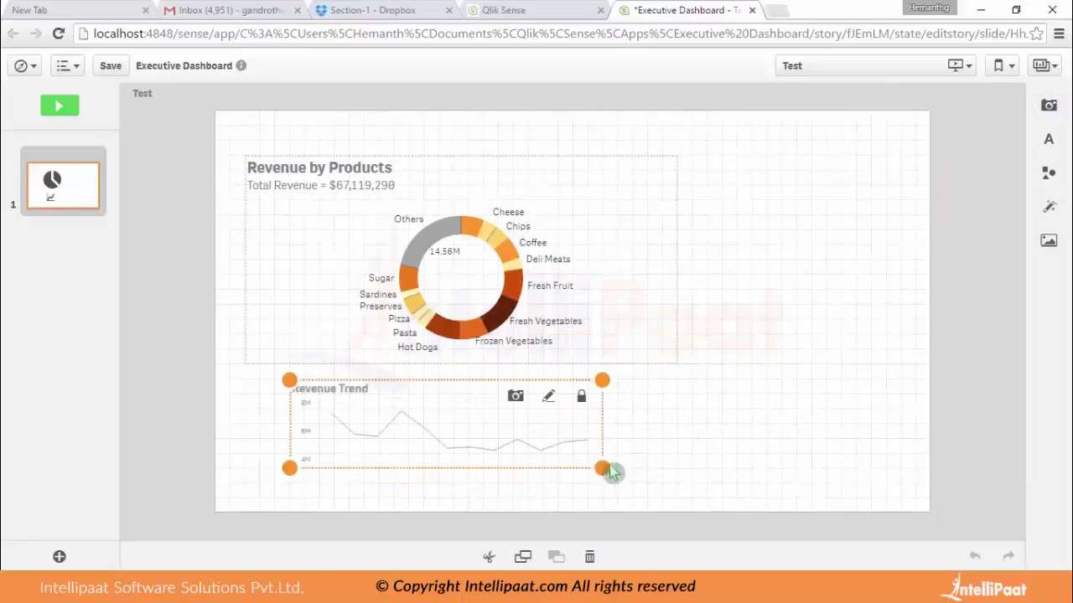
Enlarge the Revenue Trend snapshot to the width of Revenue by Products and align both near the middle of the slide.
drag(602, 468, 632, 468)
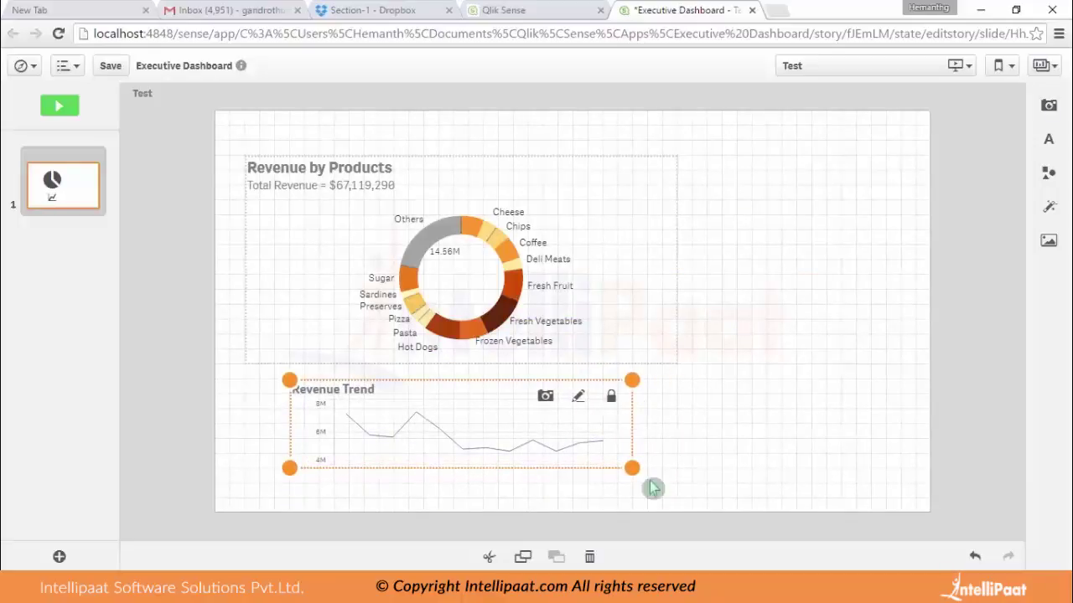
drag(707, 477, 817, 510)
drag(604, 184, 693, 154)
drag(634, 413, 674, 391)
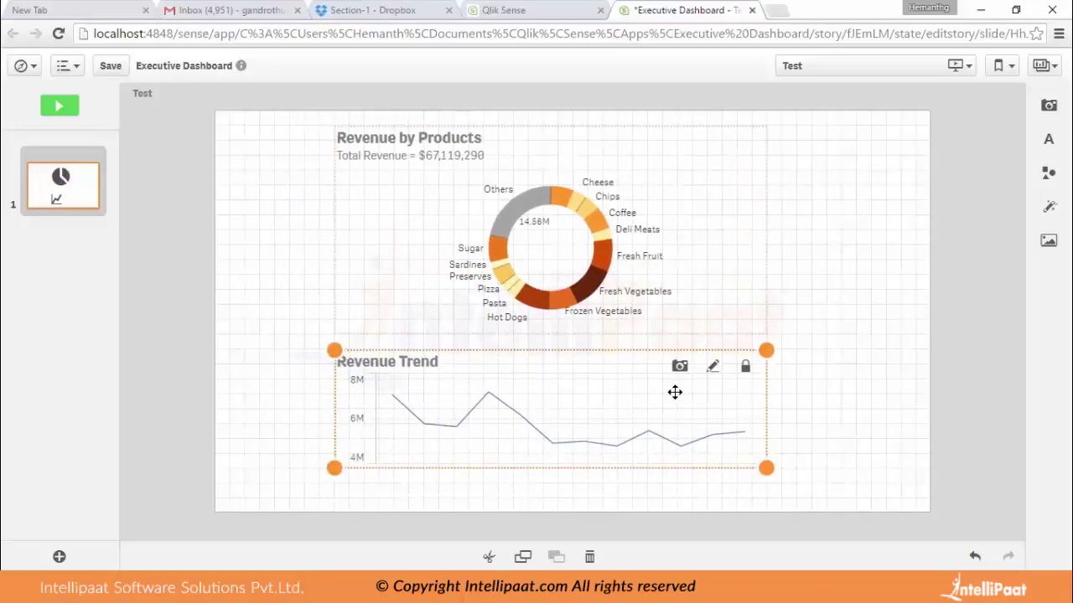
click(872, 249)
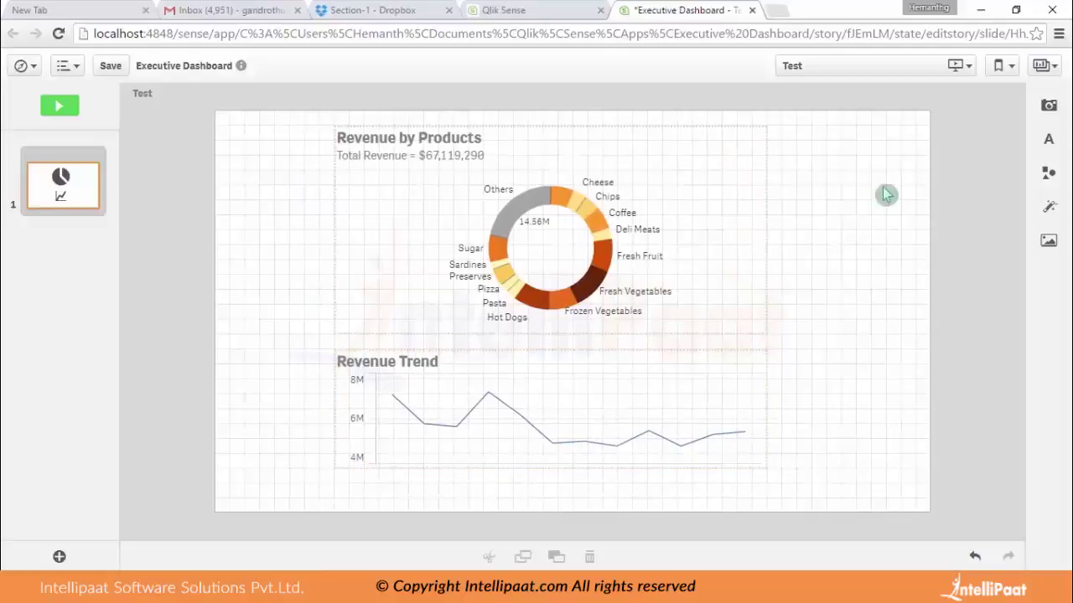
Apply the Highest value effect to the Revenue by Products donut chart on the slide.
click(1048, 208)
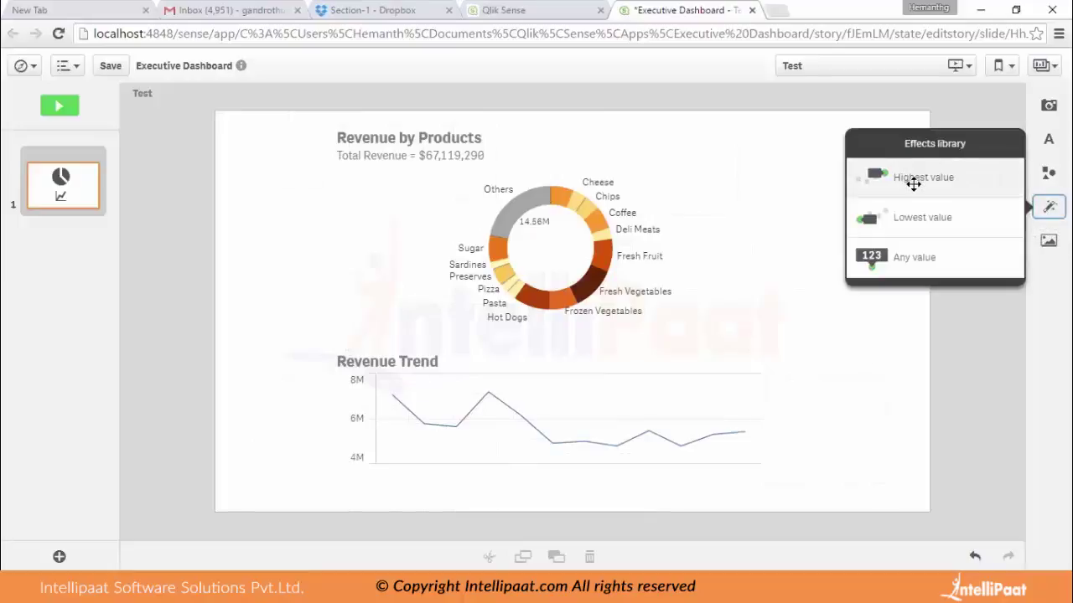
drag(913, 183, 587, 230)
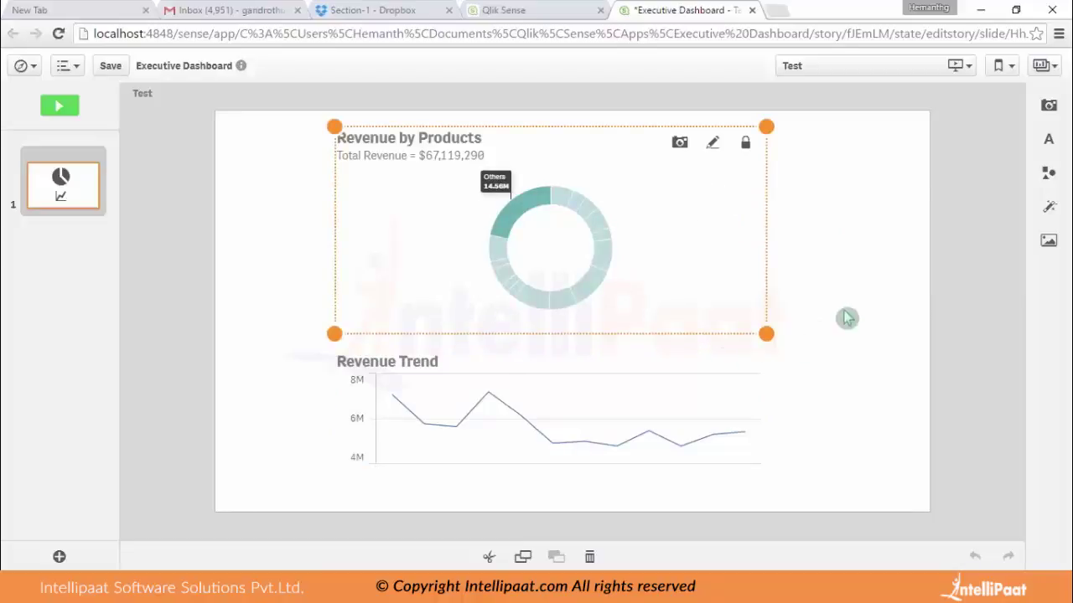
click(796, 215)
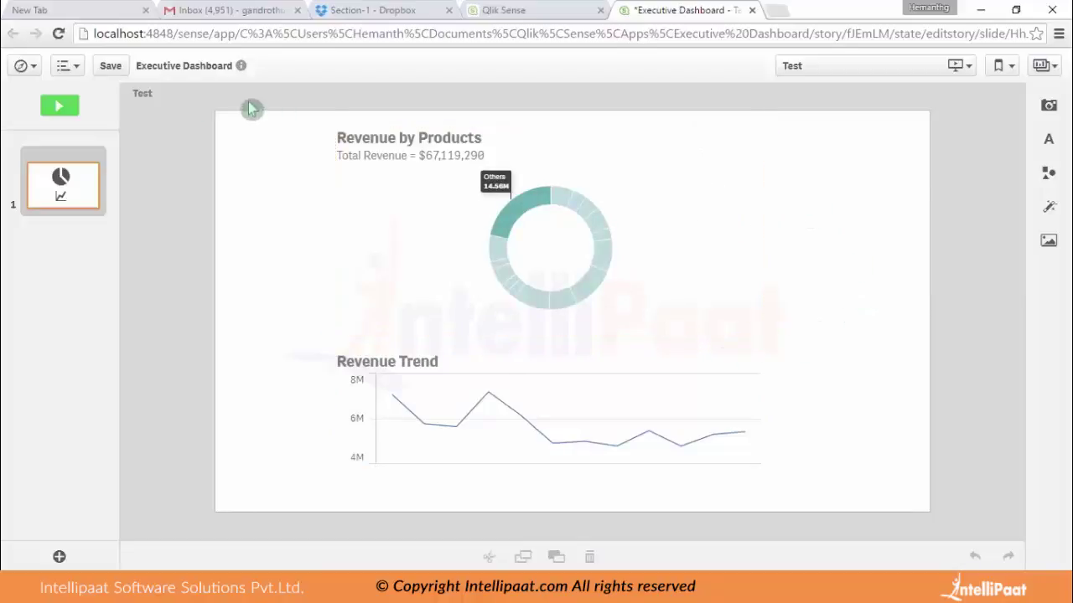
Export the story to PowerPoint with the Standard 4:3 slide size at 220 dpi.
click(23, 67)
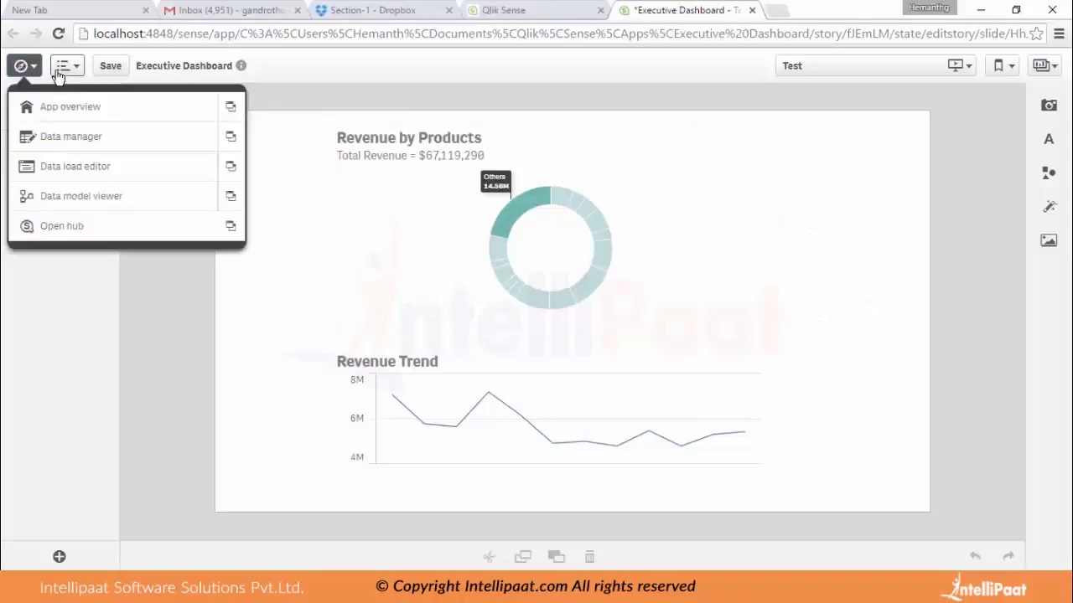
click(68, 67)
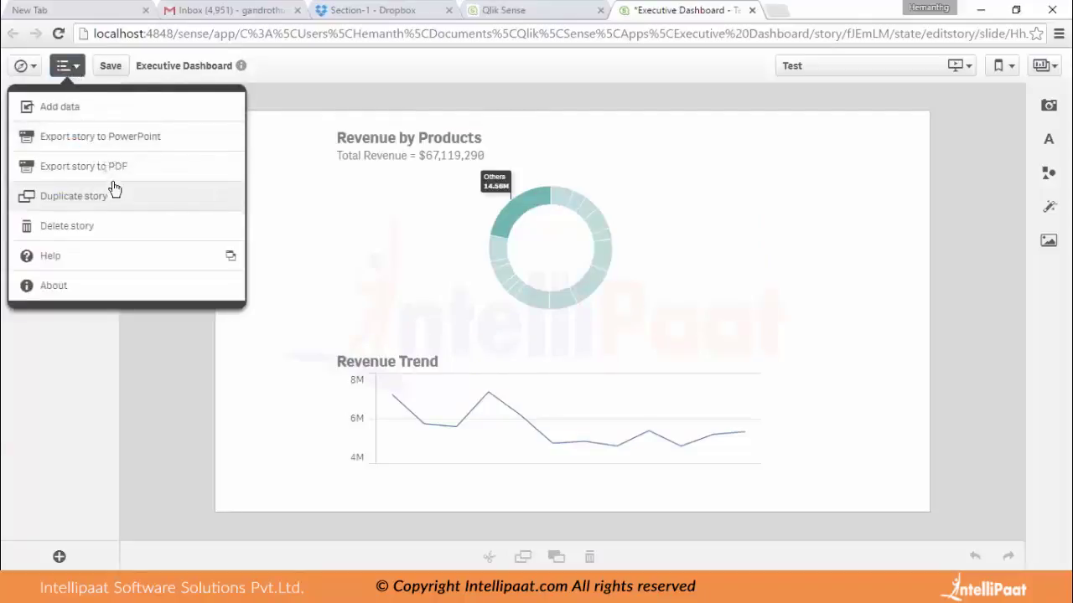
click(114, 141)
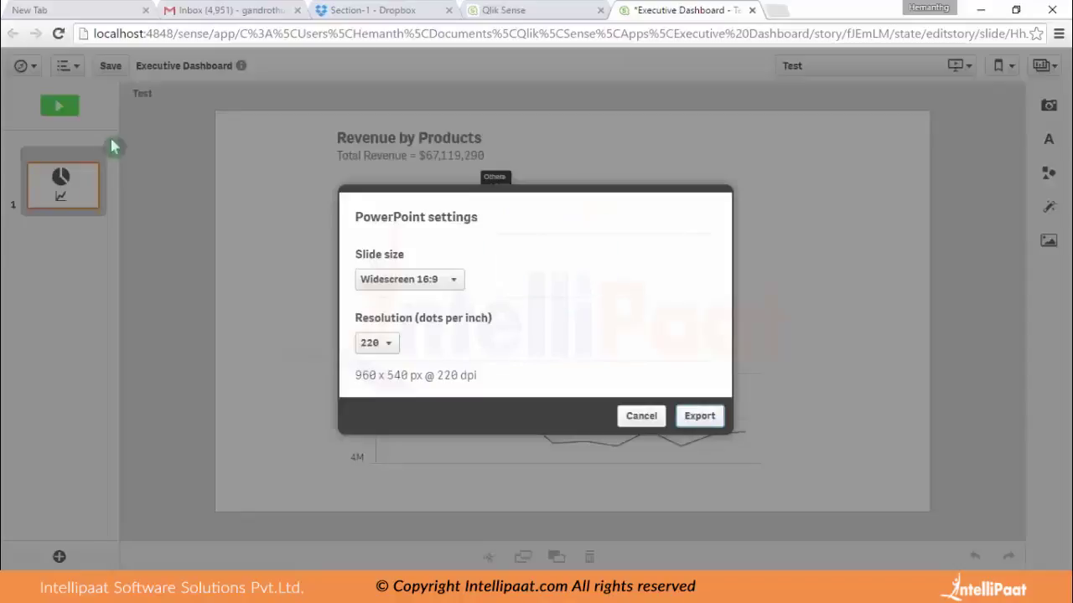
click(462, 285)
click(397, 299)
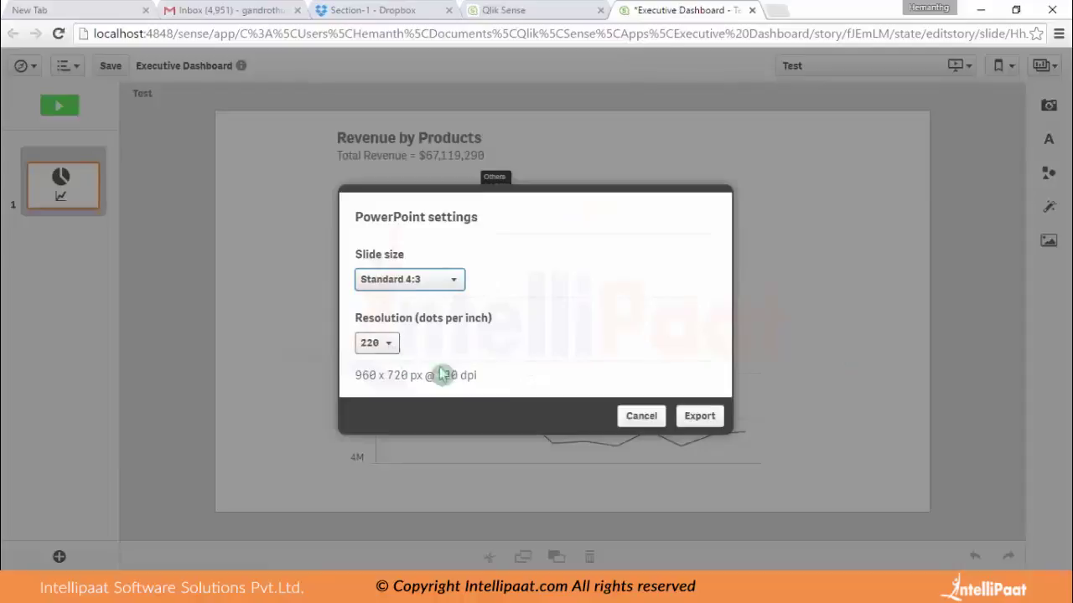
click(721, 414)
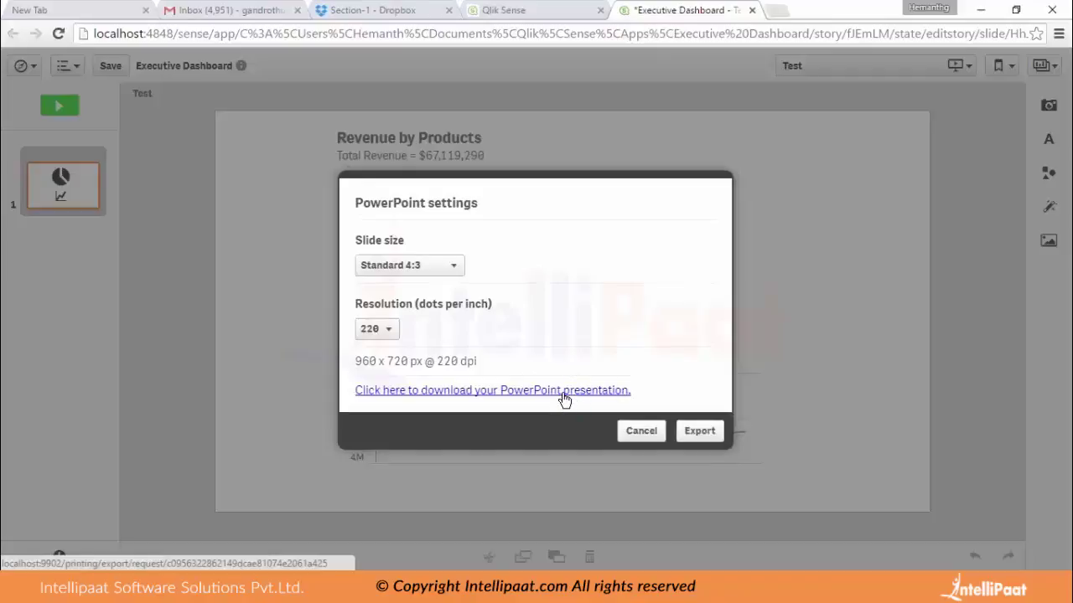
Download the exported presentation and view it in PowerPoint before returning to the story in Qlik Sense.
click(562, 391)
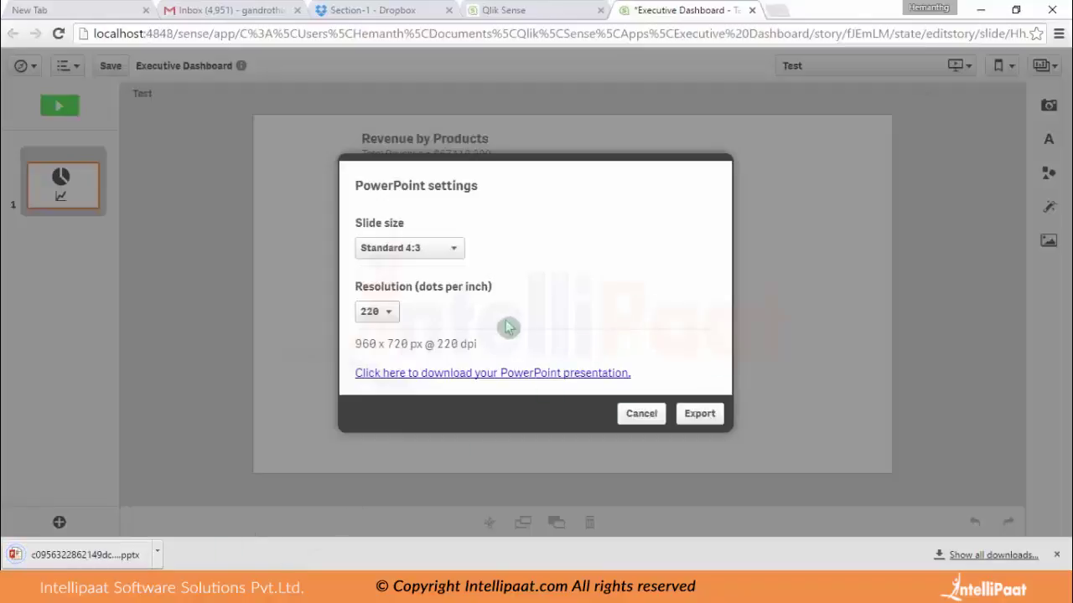
click(642, 413)
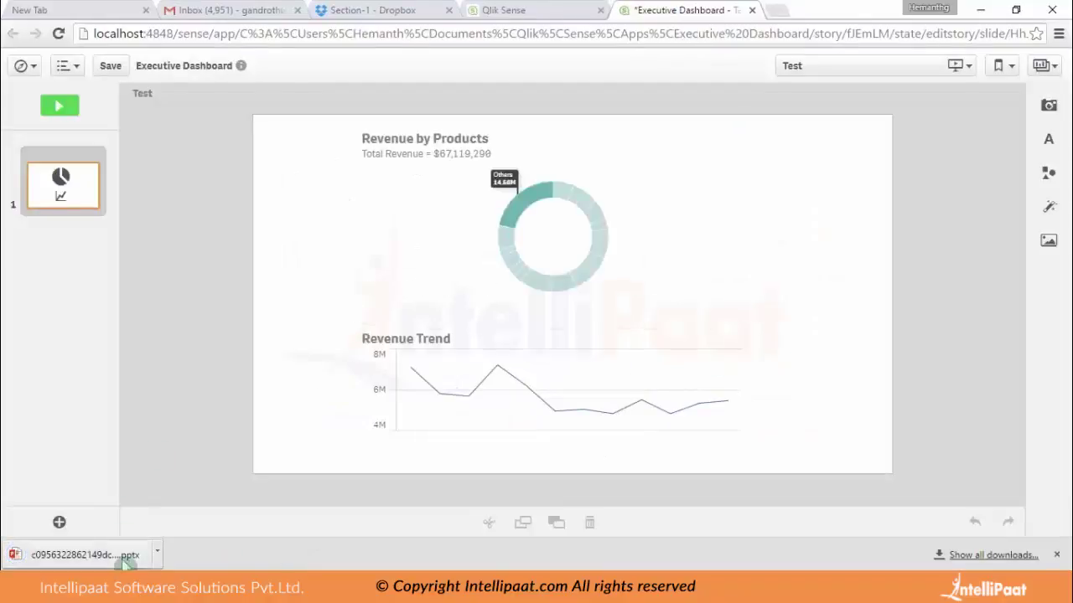
click(84, 554)
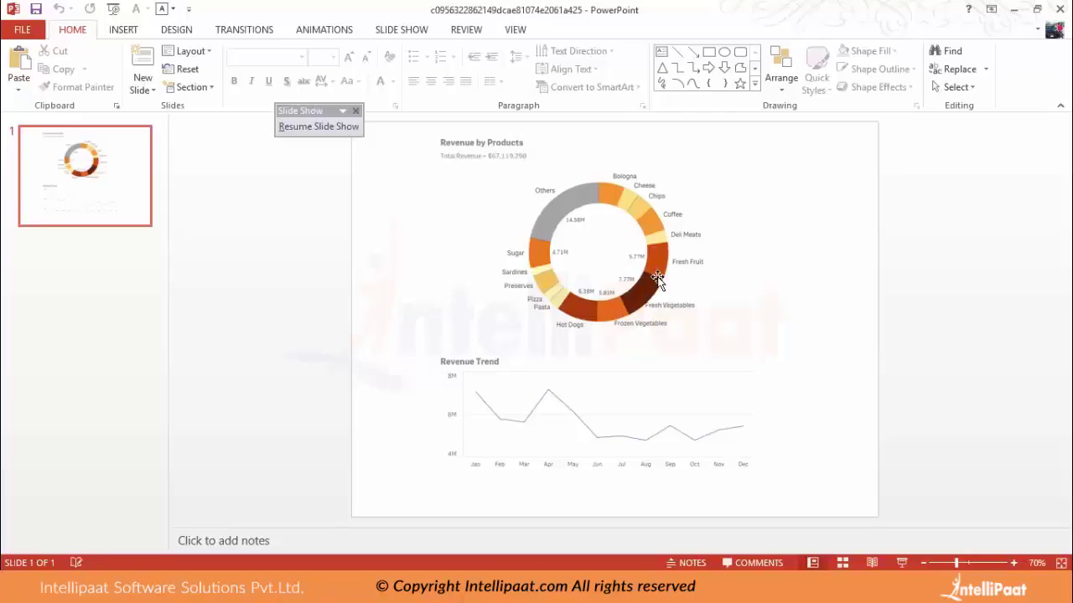
key(alt+Tab)
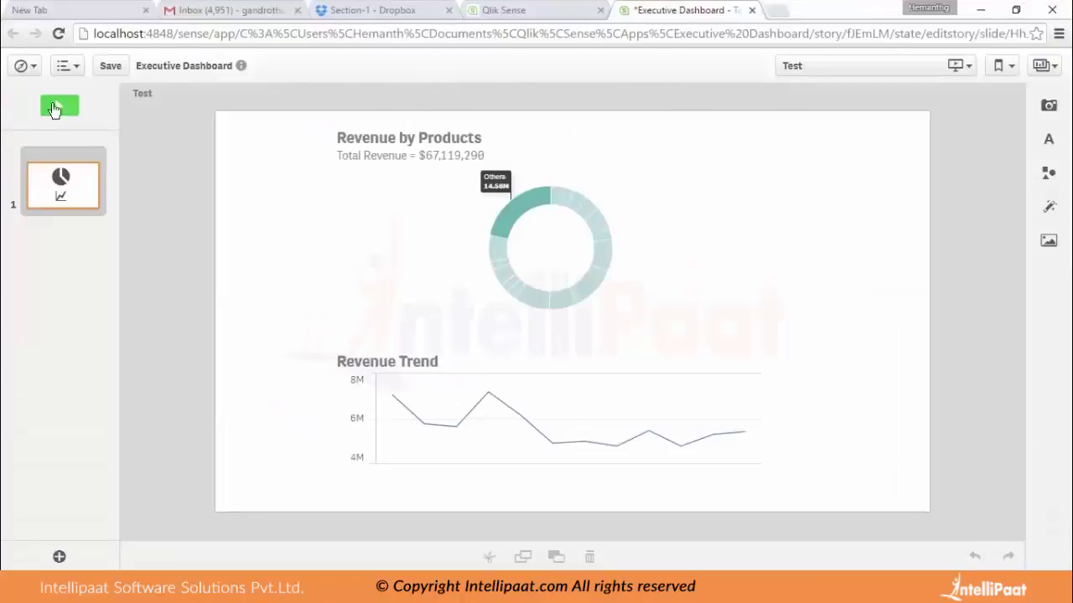
Save the Executive Dashboard app and go to its app overview.
click(109, 66)
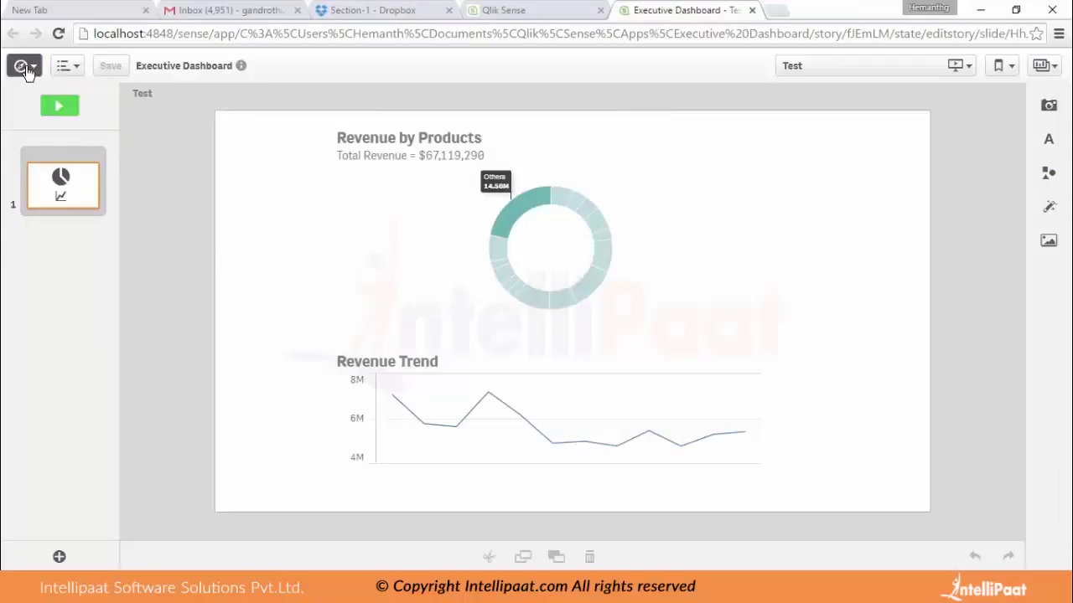
click(29, 74)
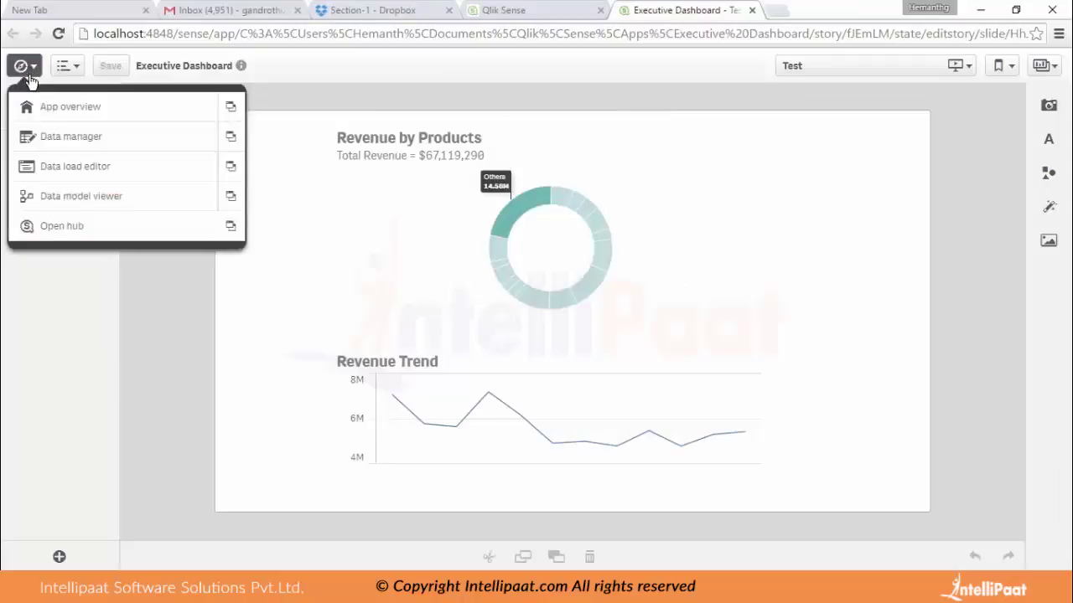
click(65, 111)
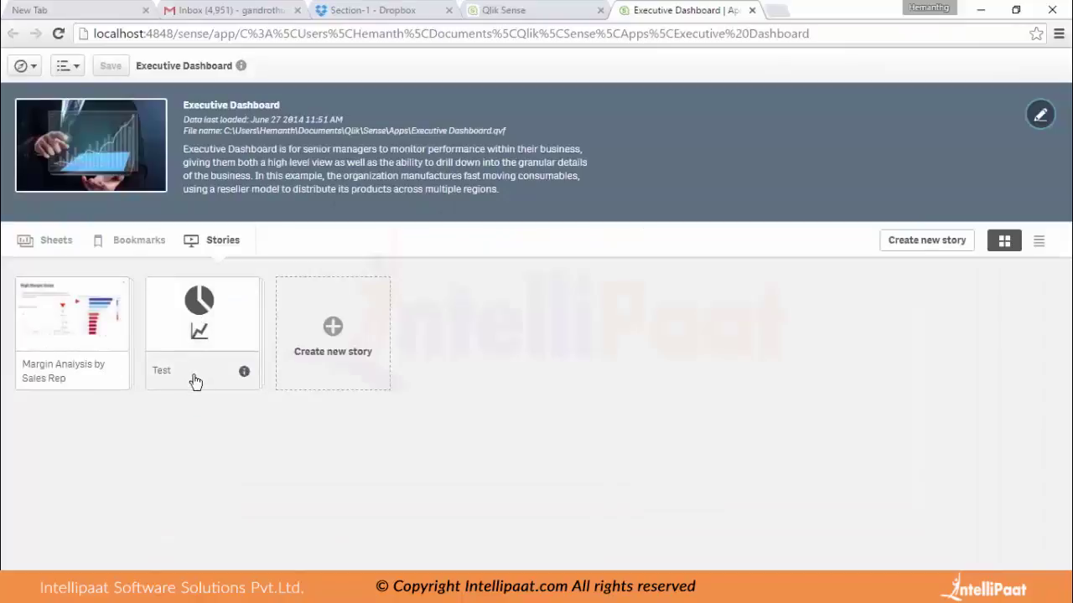
View the Test story's editable title, description and thumbnail details, and return to the app's list of sheets.
click(244, 374)
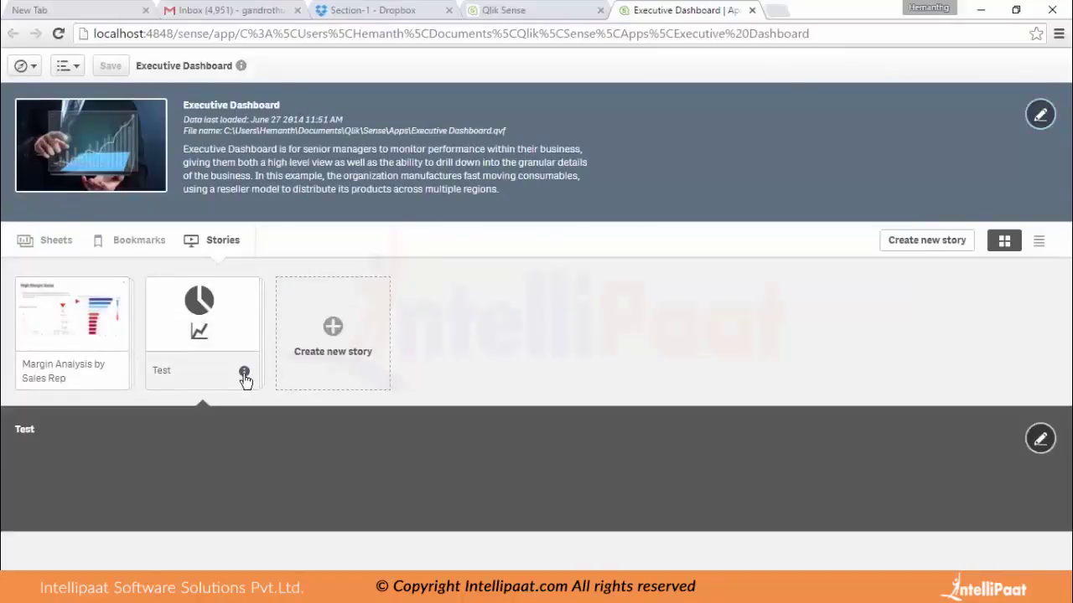
click(1040, 439)
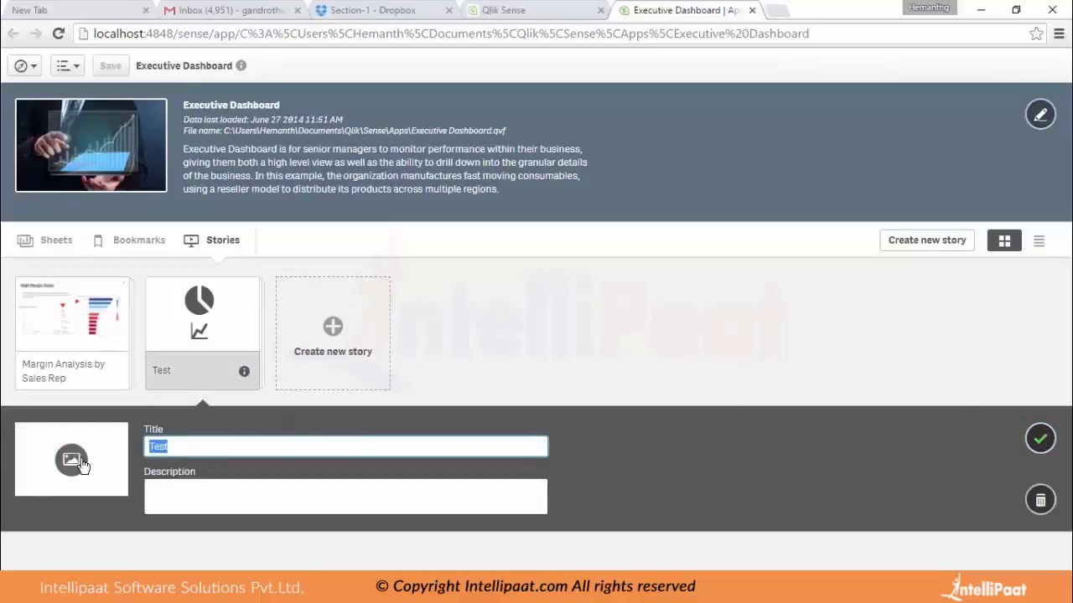
click(76, 246)
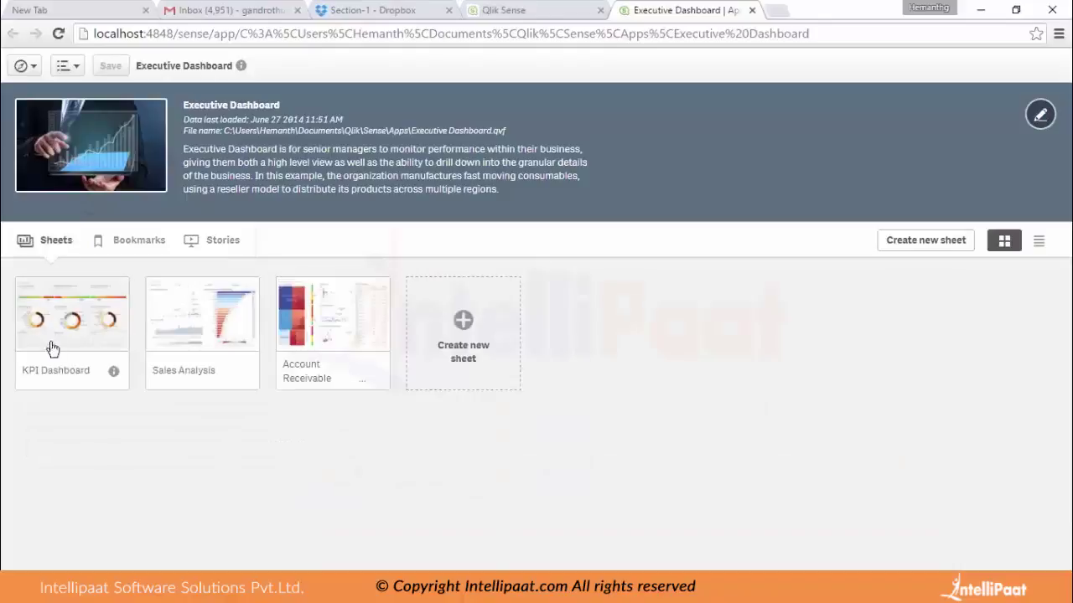
Open the Sales Analysis sheet and create a bookmark of it without any selections, keeping the suggested title.
click(198, 331)
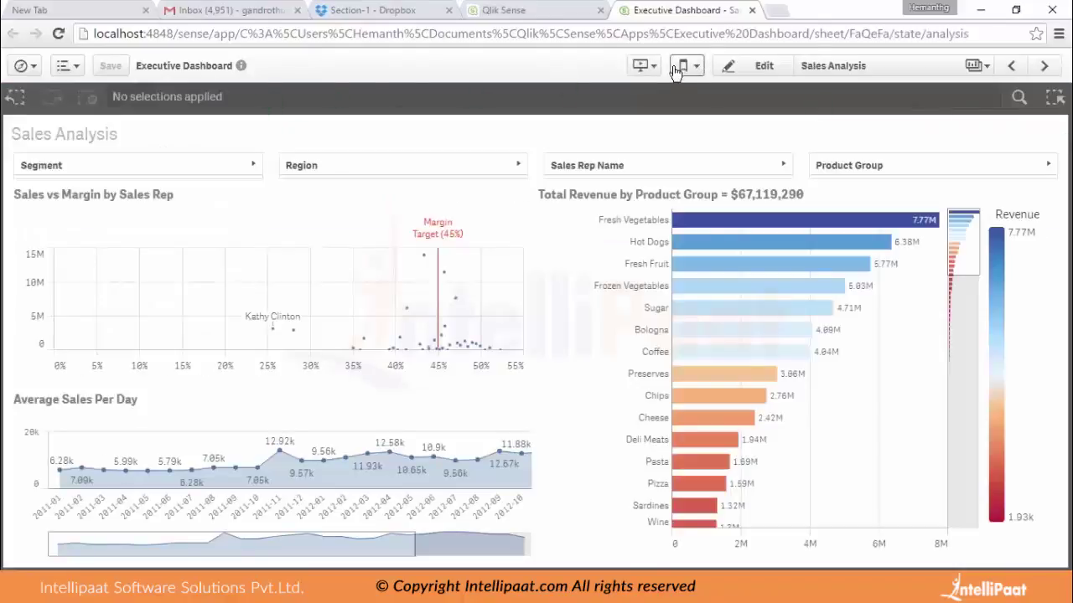
click(684, 66)
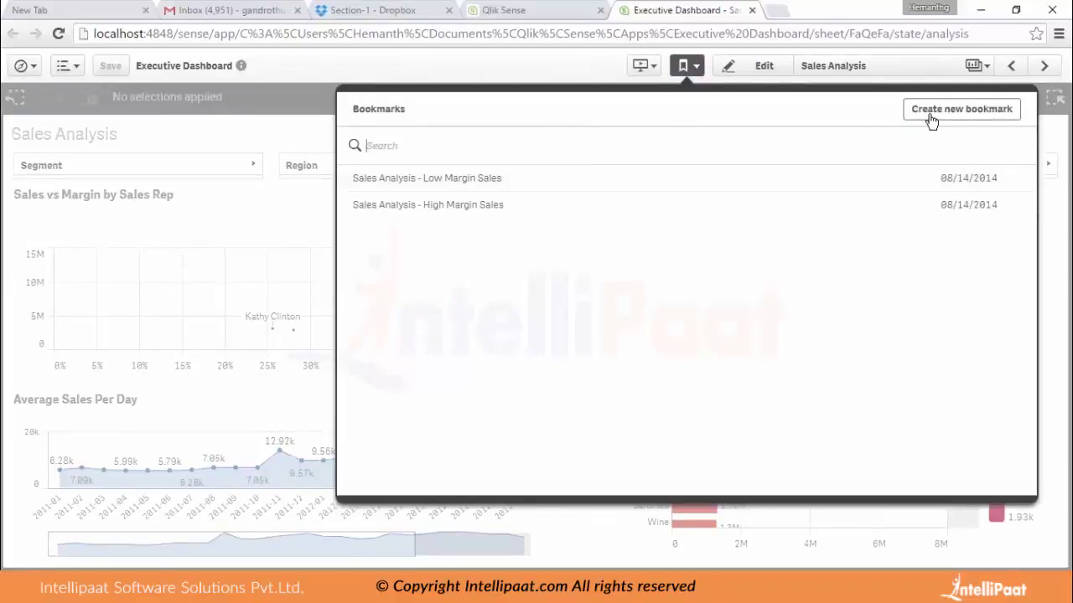
click(988, 119)
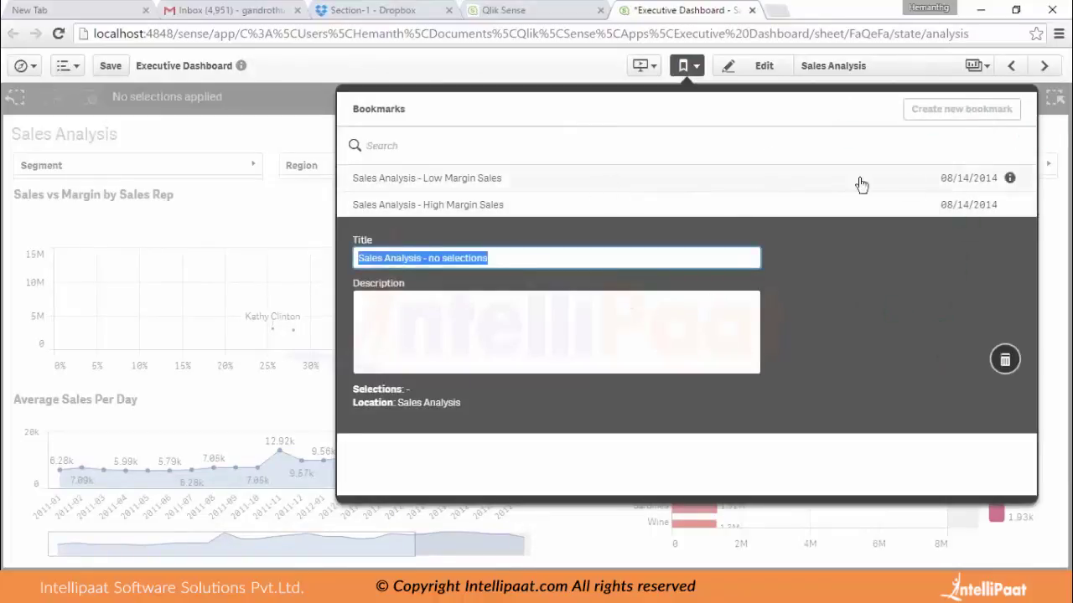
key(Escape)
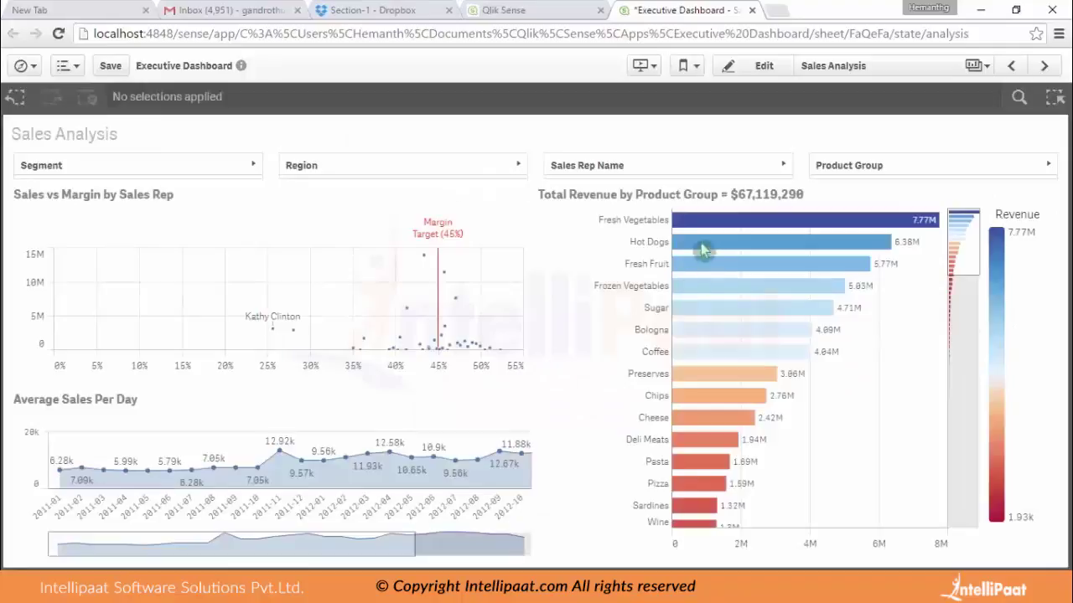
Select the product bars from Hot Dogs through Preserves and the months 2011-08 to 2012-07 in the average sales chart.
drag(650, 245, 678, 384)
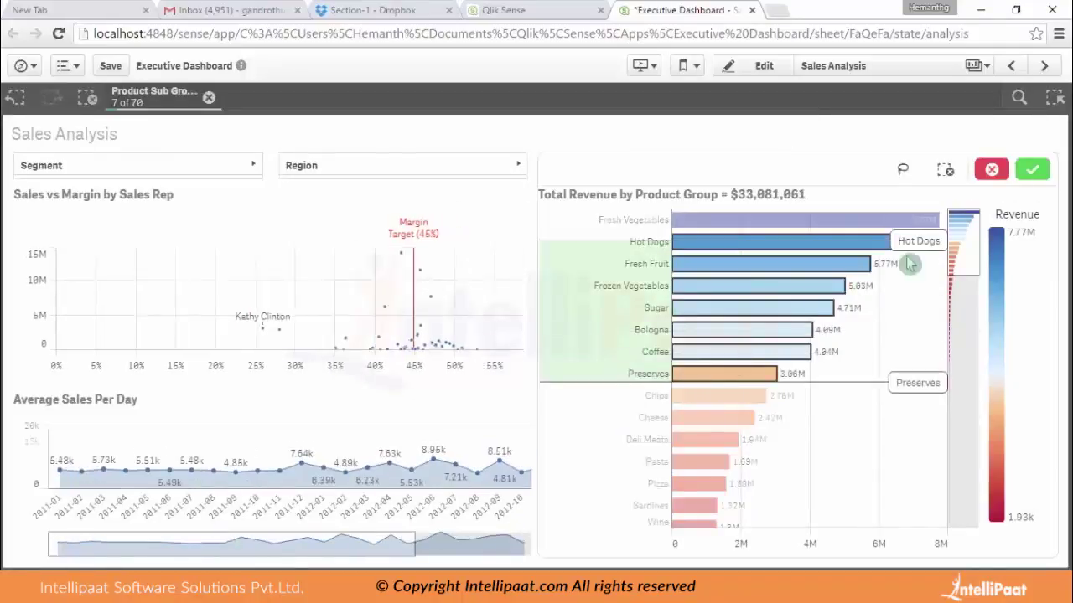
click(1030, 171)
drag(199, 510, 462, 508)
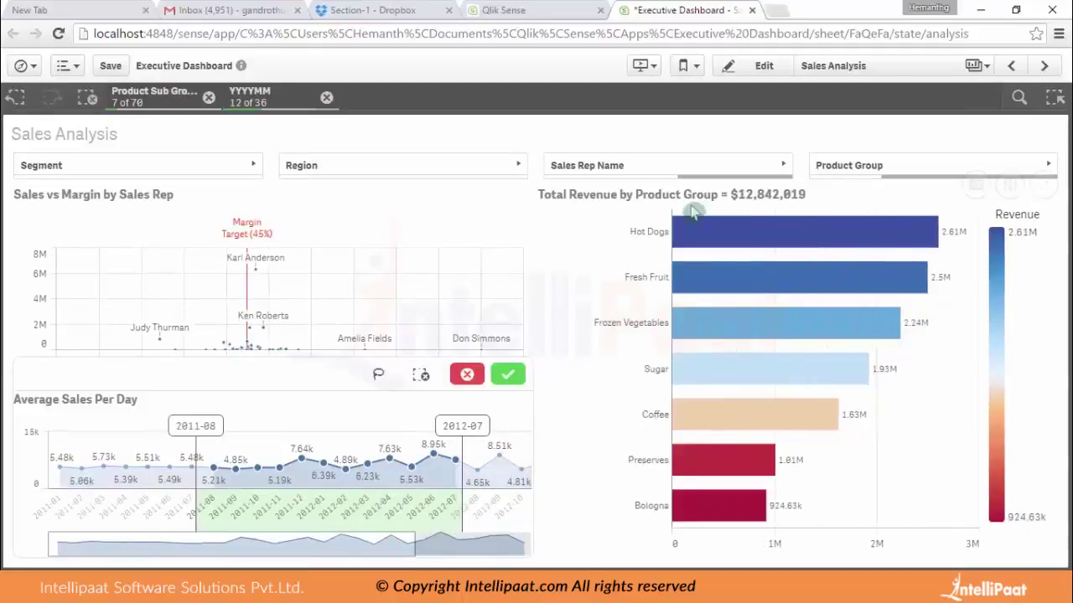
click(508, 375)
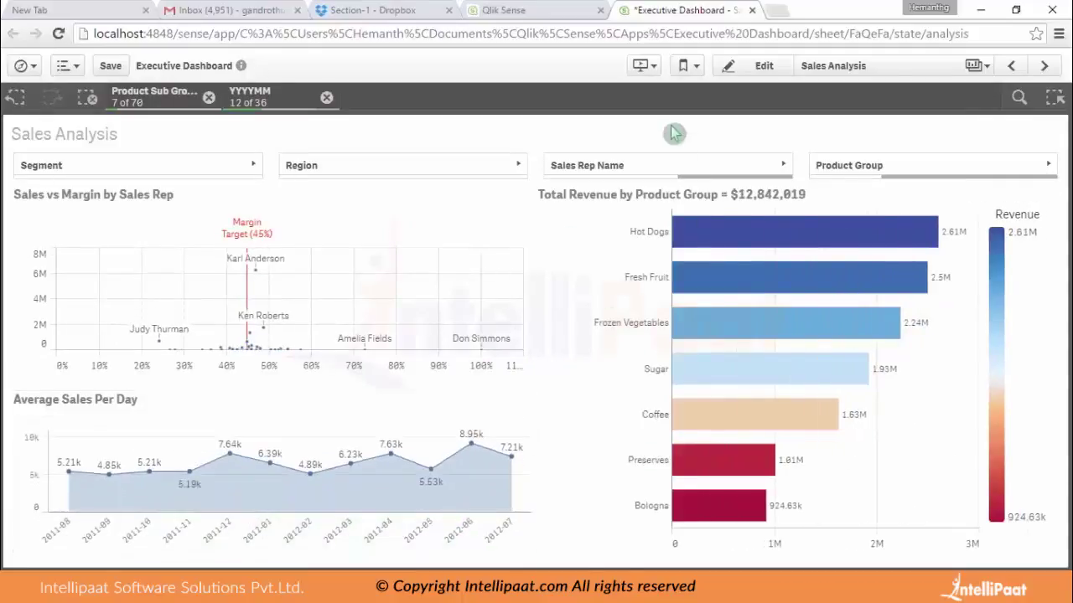
Bookmark the current product and month selections with the title Test.
click(684, 66)
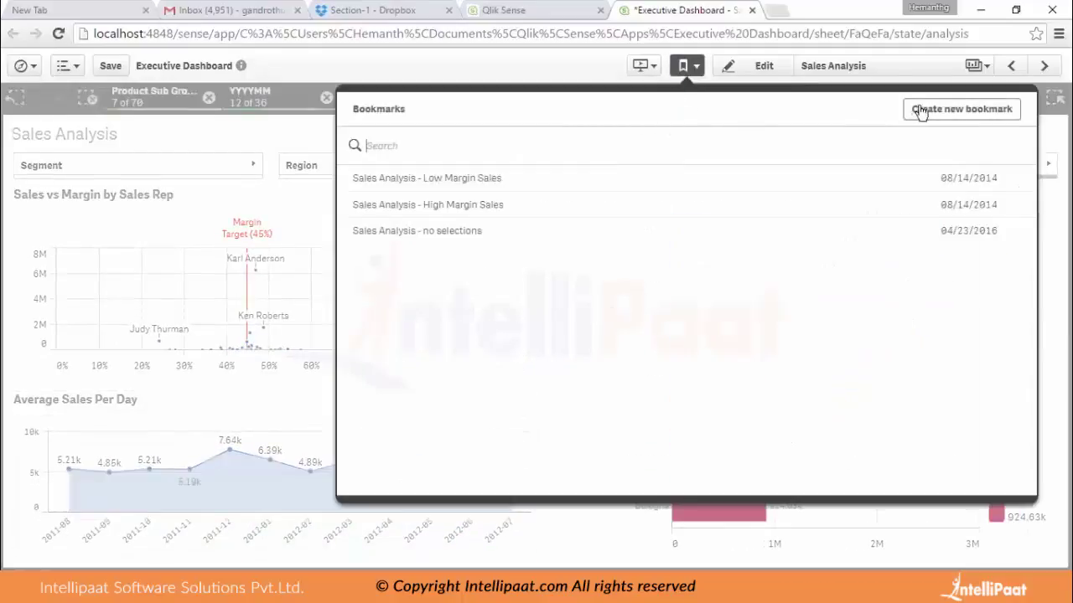
click(916, 110)
text(Test)
click(681, 131)
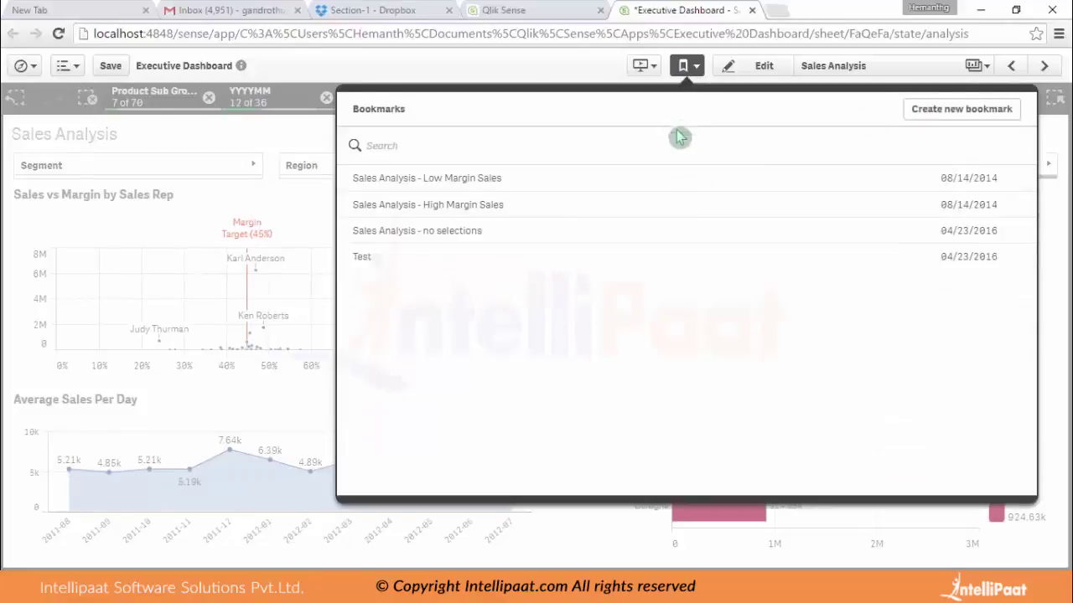
Apply the Test bookmark, clear all selections and reapply the bookmark to restore them, finishing with all selections cleared.
click(383, 263)
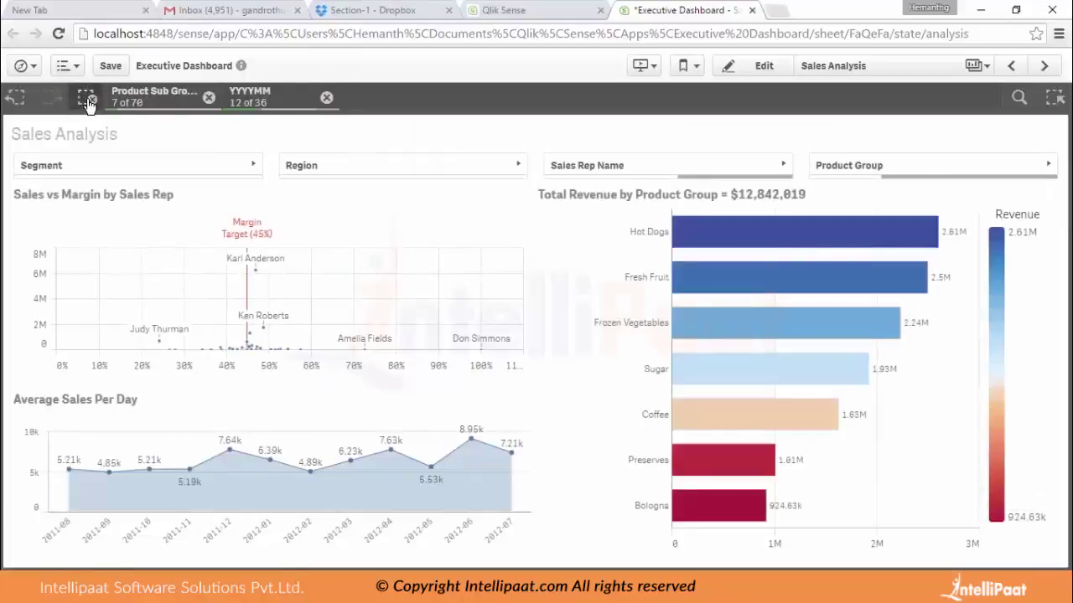
click(88, 100)
click(686, 65)
click(376, 261)
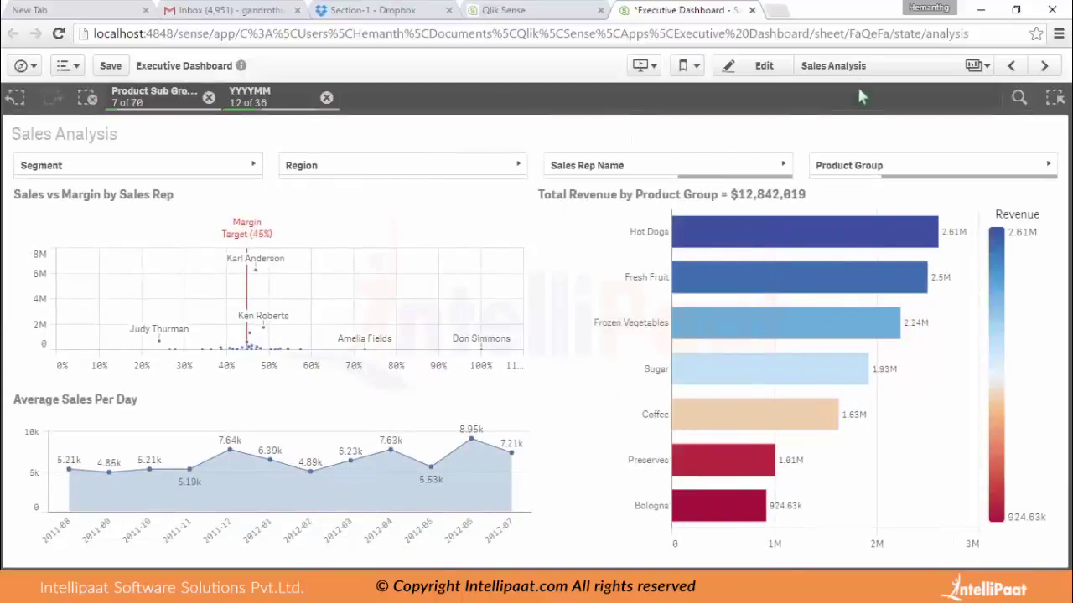
click(87, 97)
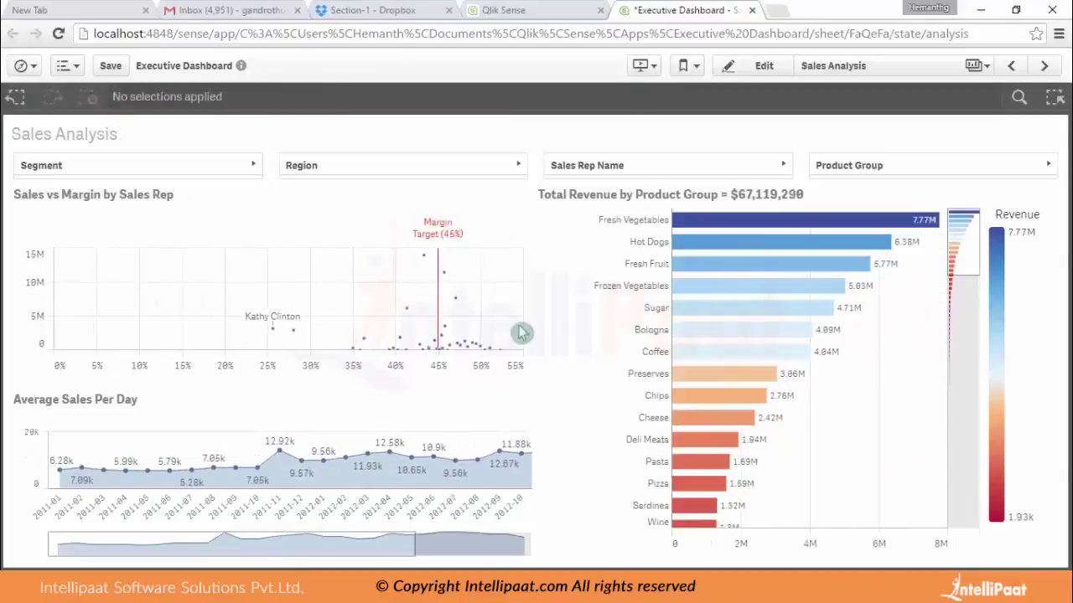